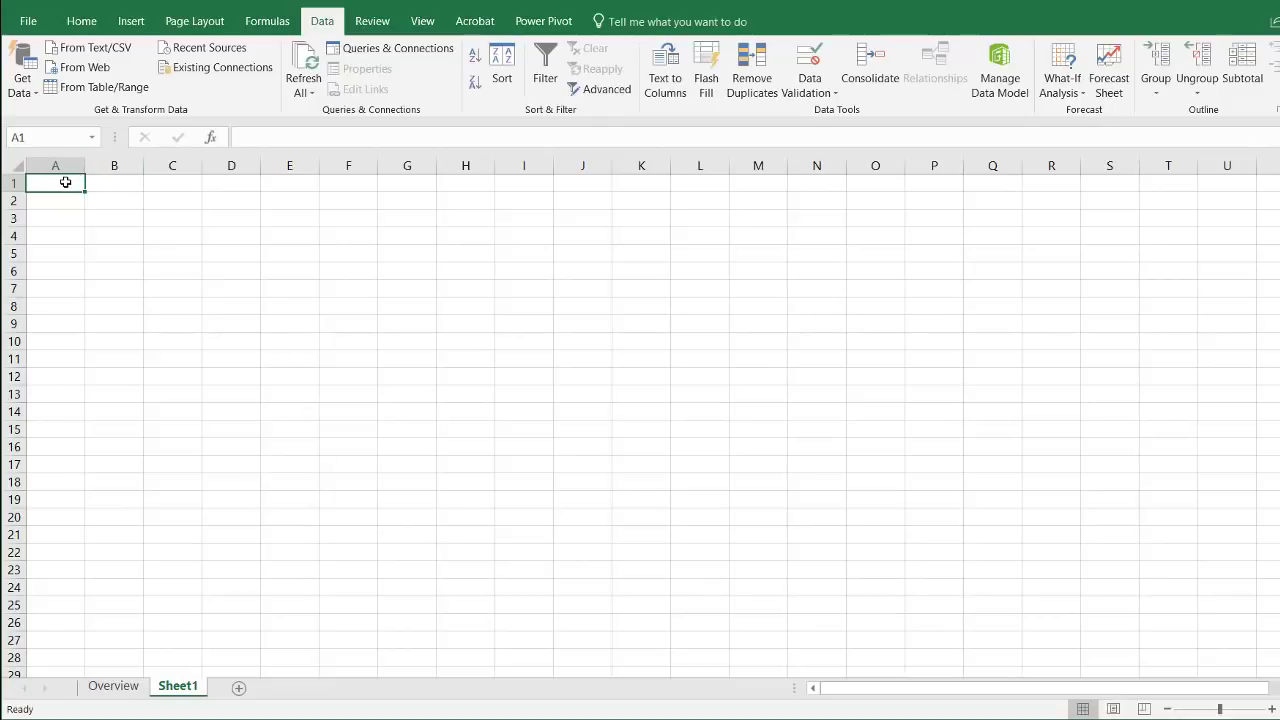
- Enter 1/1/2017 in cell A1, fill the daily dates down through A13, and widen column A to fit them
{"action": "type", "text": "1/1/"}
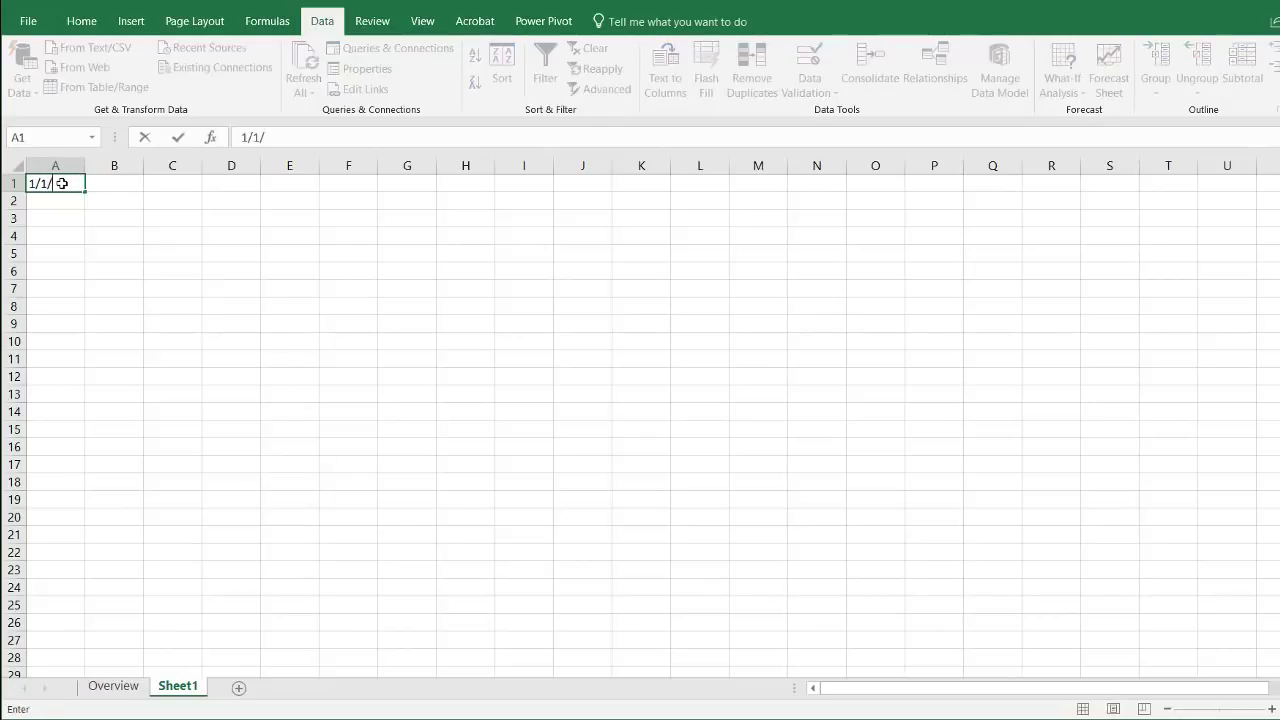
{"action": "type", "text": "2017"}
{"action": "key", "text": "Return"}
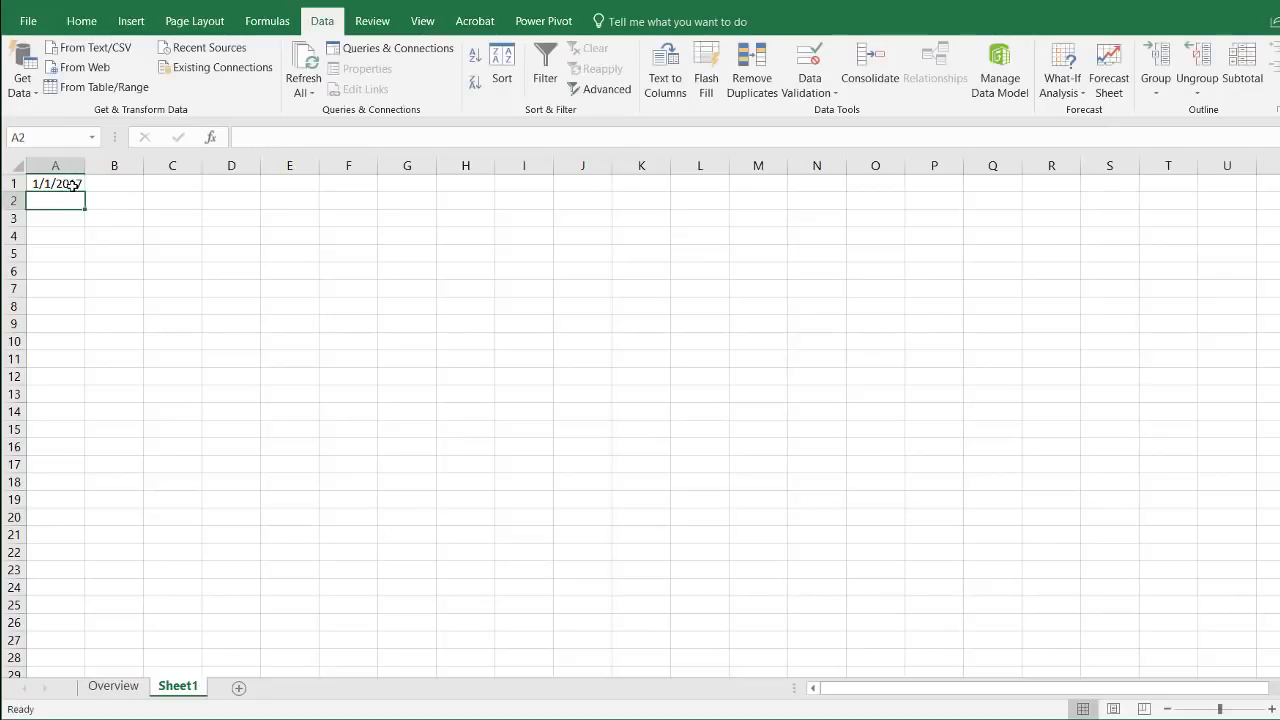
{"action": "left_click", "coordinate": [73, 184]}
{"action": "left_click_drag", "start_coordinate": [85, 192], "coordinate": [60, 412]}
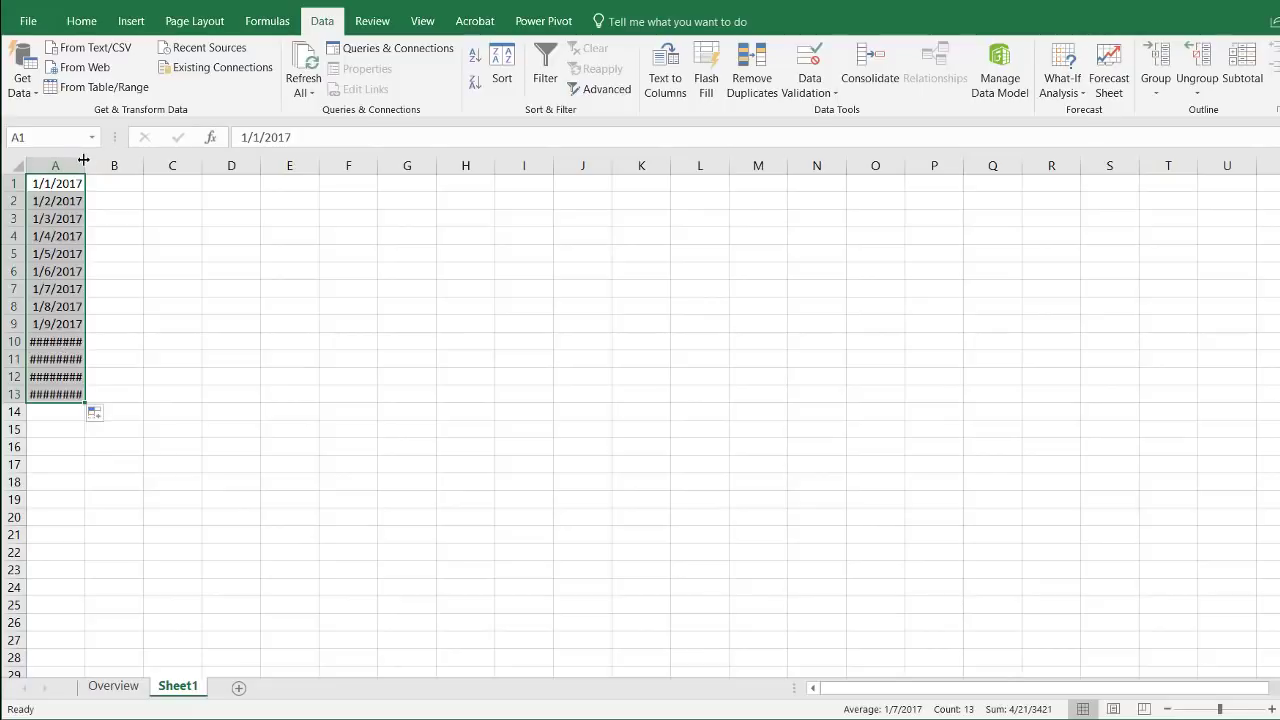
{"action": "double_click", "coordinate": [84, 160]}
- Delete column A with its manually filled dates from Sheet1
{"action": "left_click", "coordinate": [70, 166]}
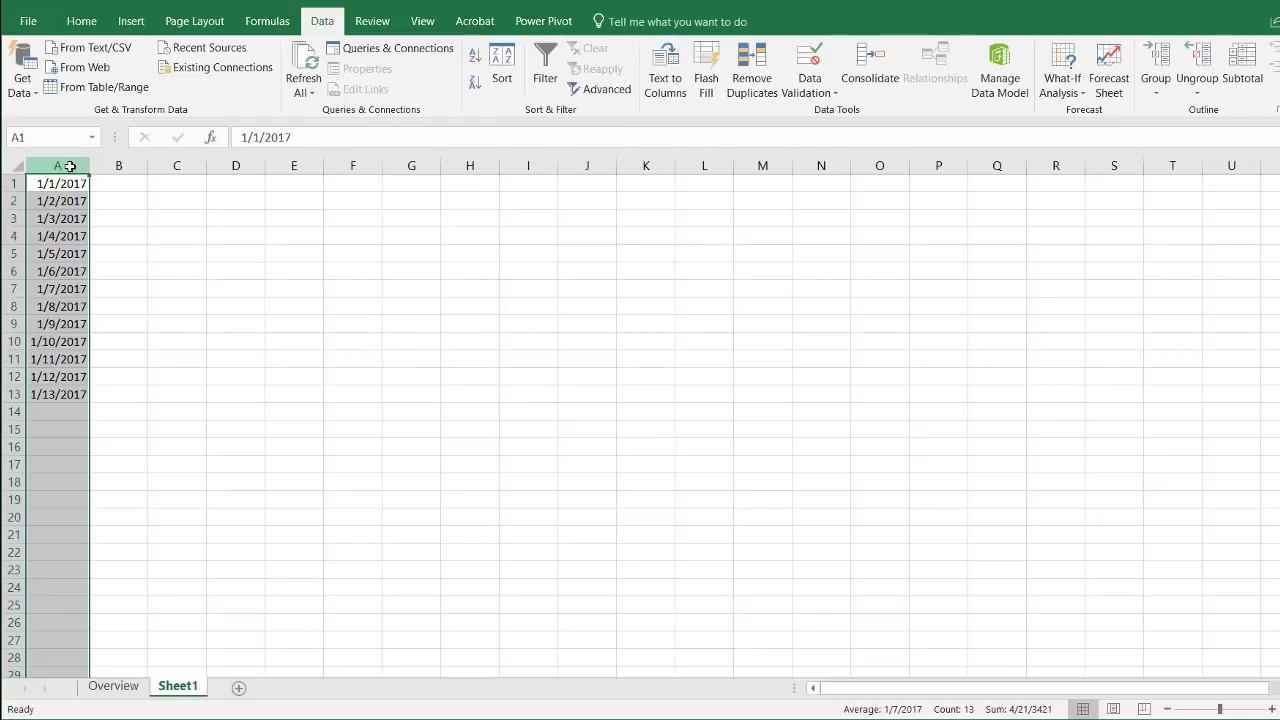
{"action": "key", "text": "ctrl+minus"}
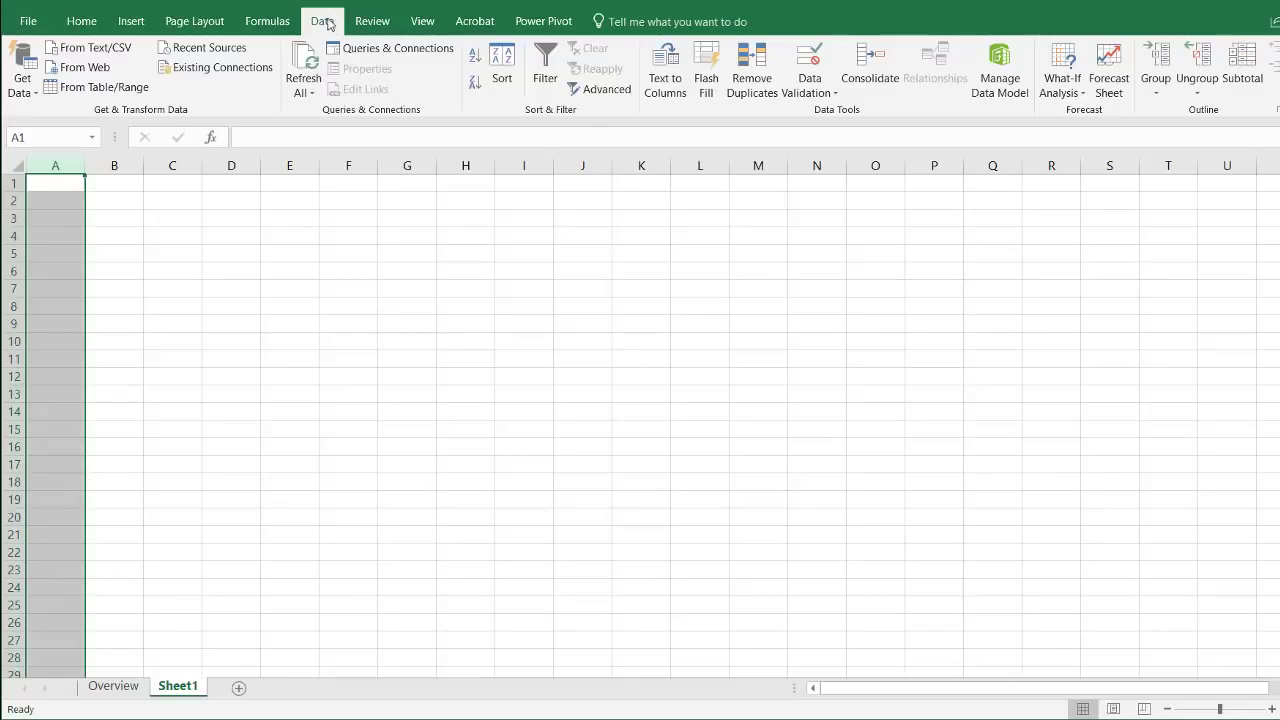
- Create a blank query in the Power Query Editor and reposition the editor window so it is fully visible
{"action": "left_click", "coordinate": [22, 78]}
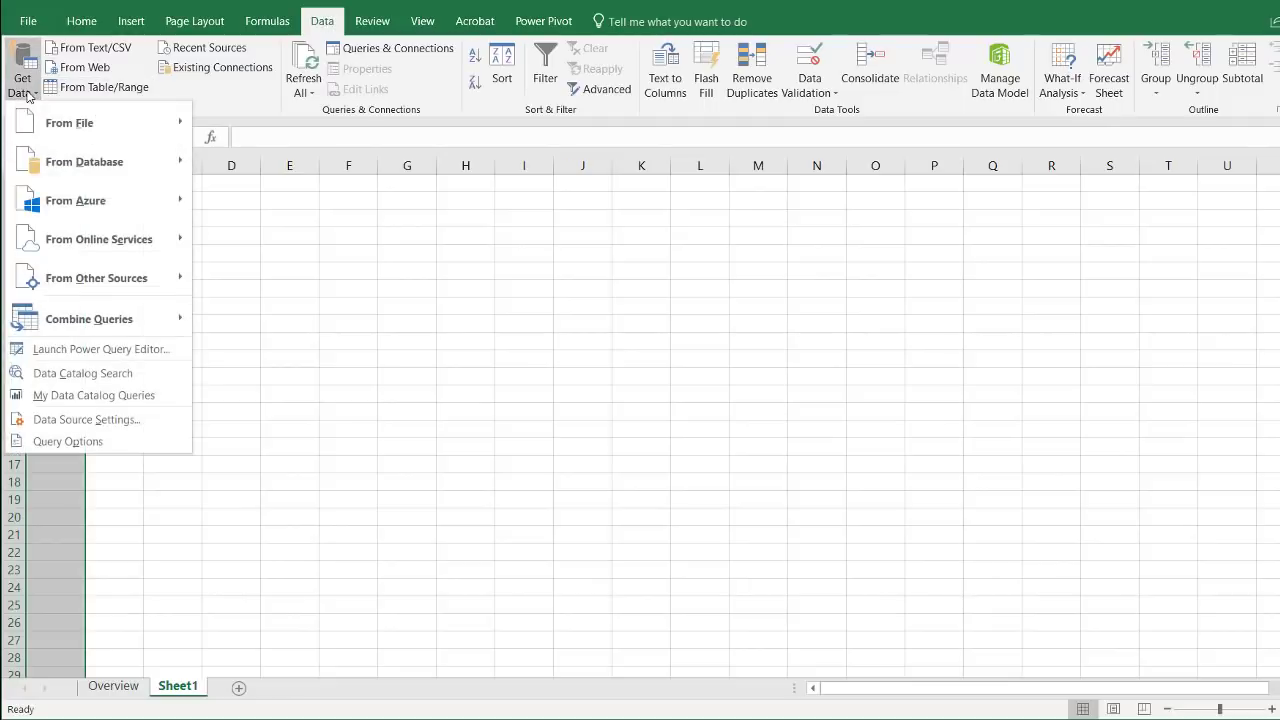
{"action": "mouse_move", "coordinate": [135, 280]}
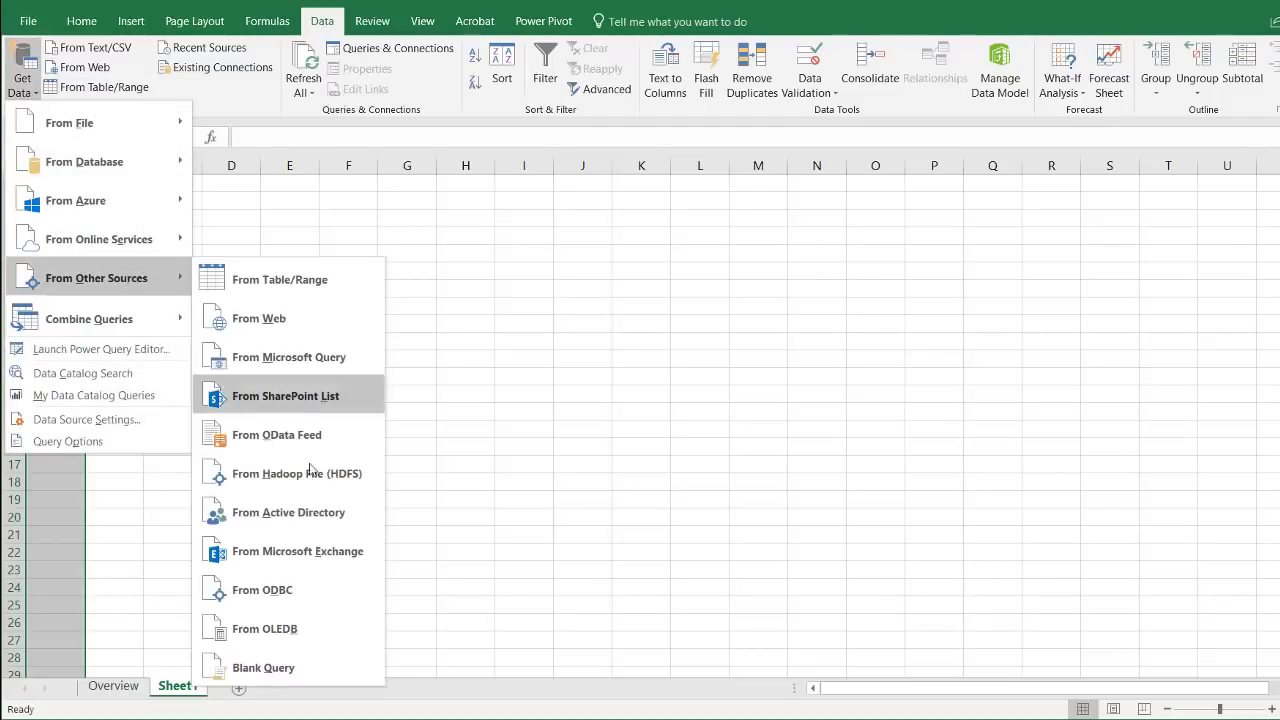
{"action": "left_click", "coordinate": [322, 667]}
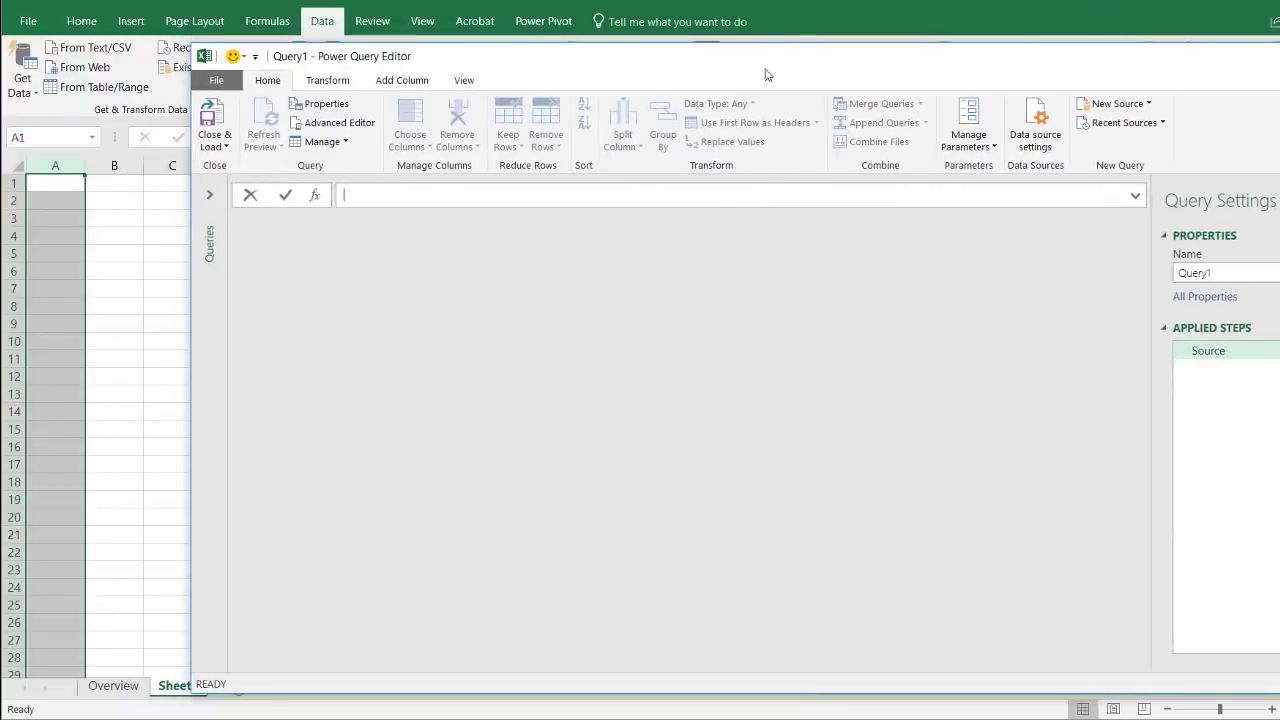
{"action": "left_click_drag", "start_coordinate": [744, 75], "coordinate": [629, 49]}
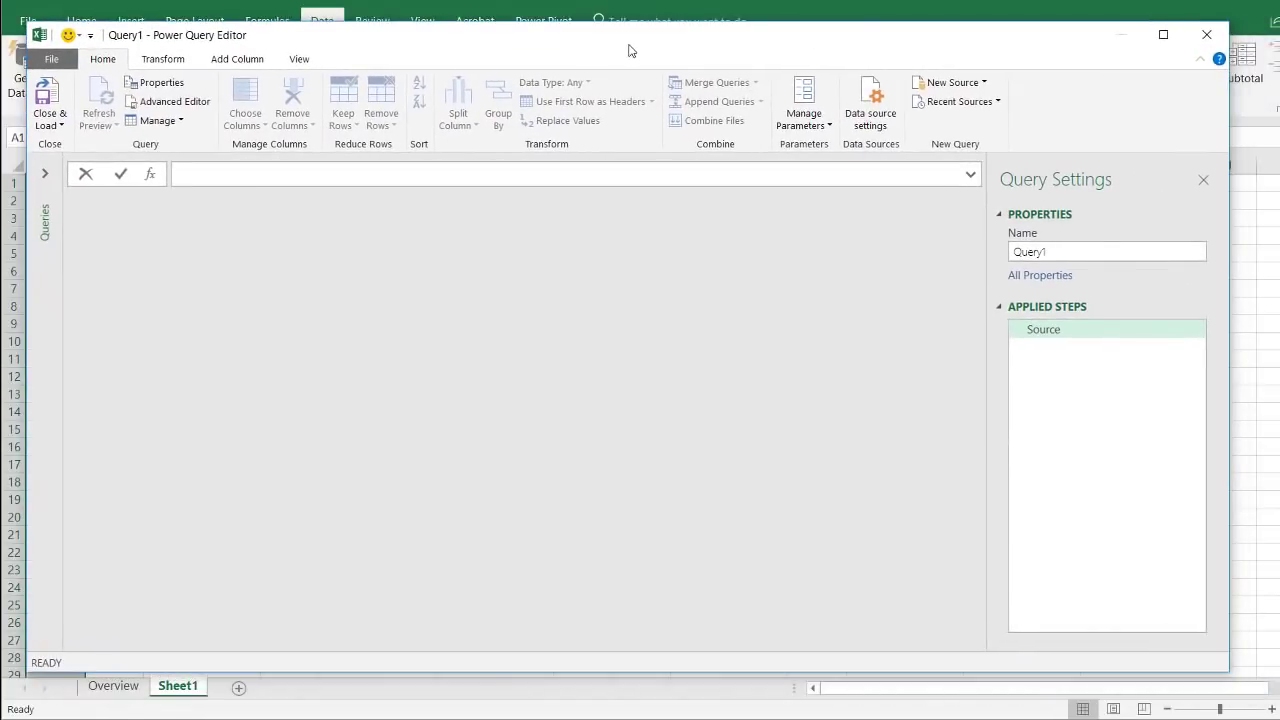
- Define the query's Source step as the start date with the formula =#date(2017,1,1)
{"action": "left_click", "coordinate": [227, 177]}
{"action": "type", "text": "=#date"}
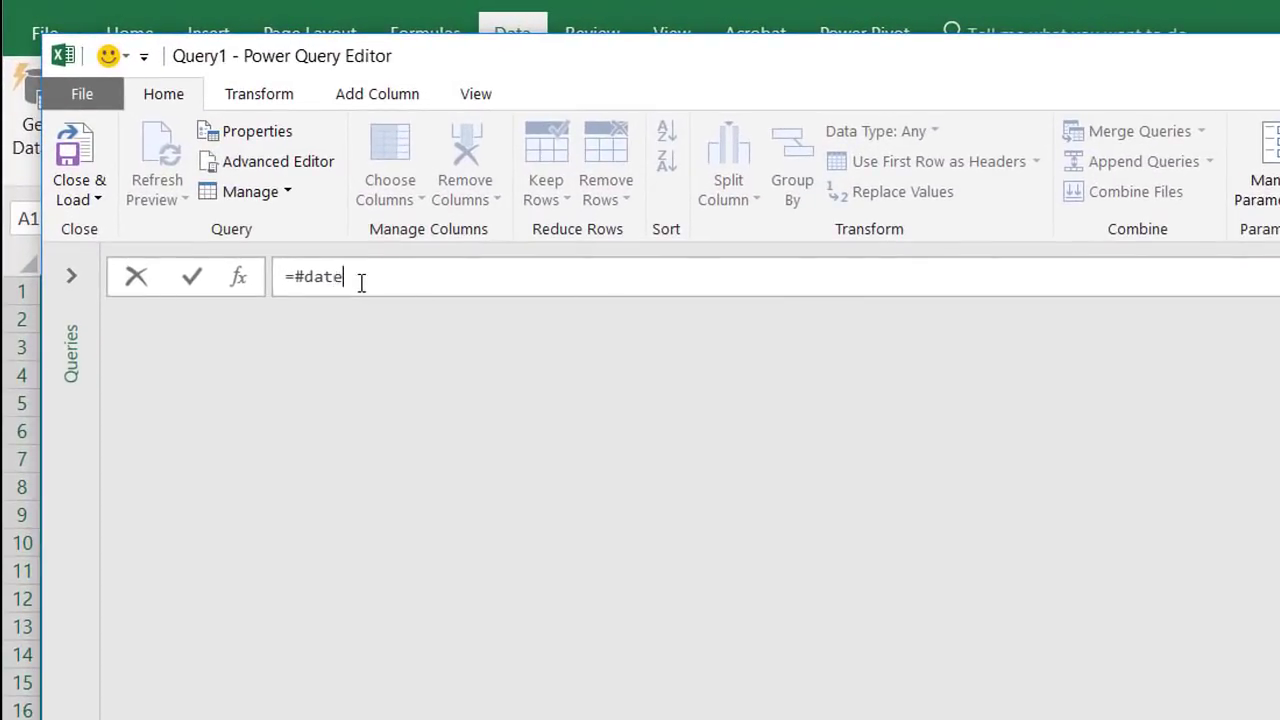
{"action": "type", "text": "("}
{"action": "type", "text": "2017,1,1)"}
{"action": "key", "text": "Return"}
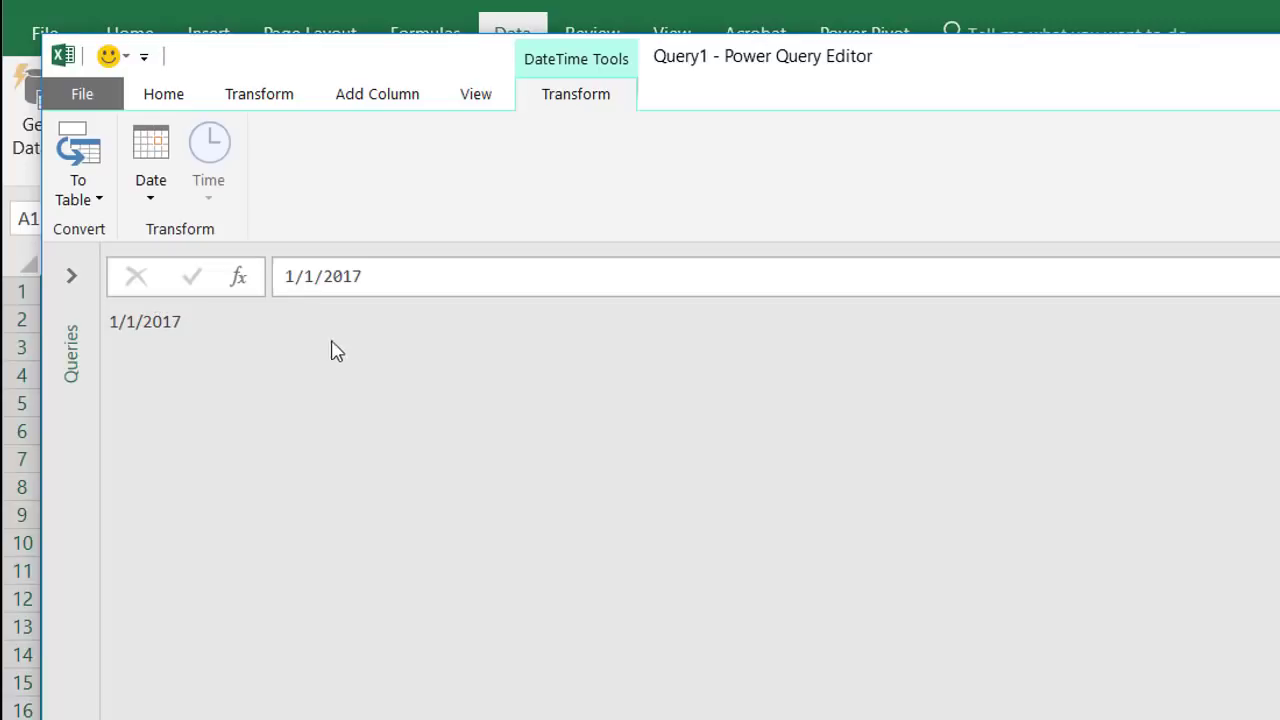
- Add a custom step after Source and replace its formula with the opening =List.Dates(Source,Number.From(
{"action": "left_click", "coordinate": [241, 281]}
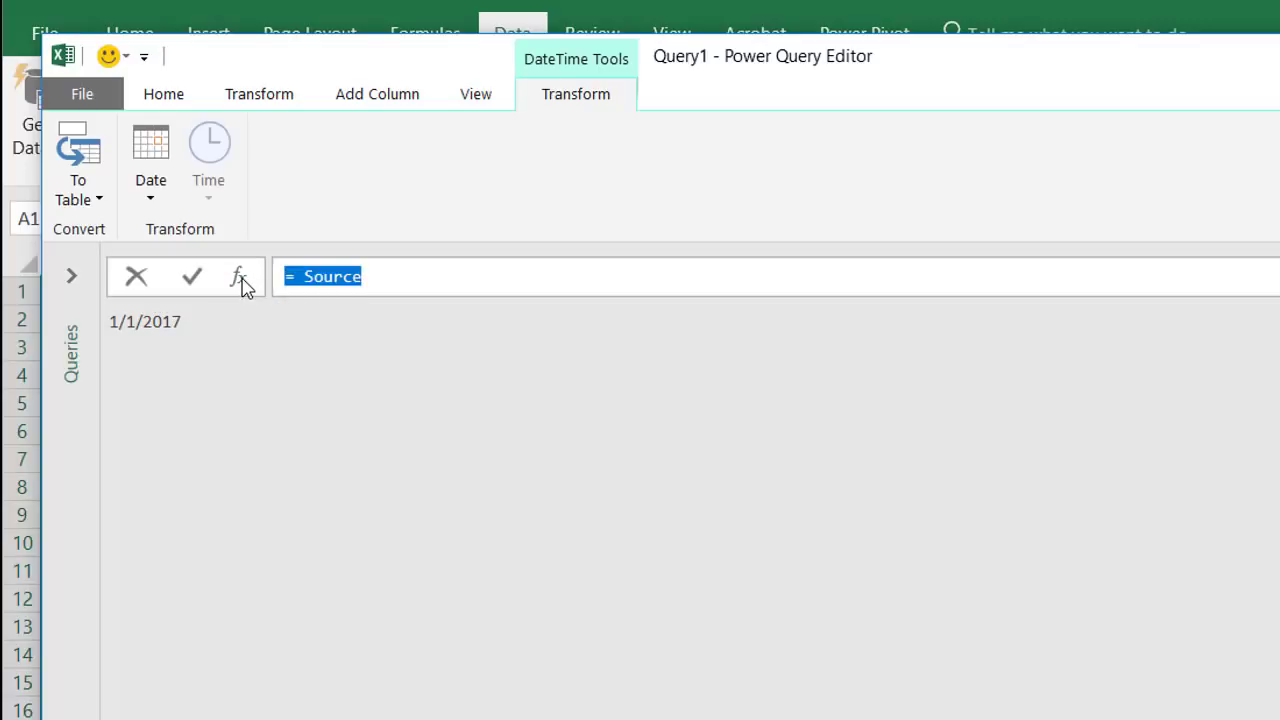
{"action": "left_click", "coordinate": [394, 293]}
{"action": "key", "text": "BackSpace"}
{"action": "key", "text": "BackSpace"}
{"action": "key", "text": "BackSpace"}
{"action": "key", "text": "BackSpace"}
{"action": "key", "text": "BackSpace"}
{"action": "key", "text": "BackSpace"}
{"action": "key", "text": "BackSpace"}
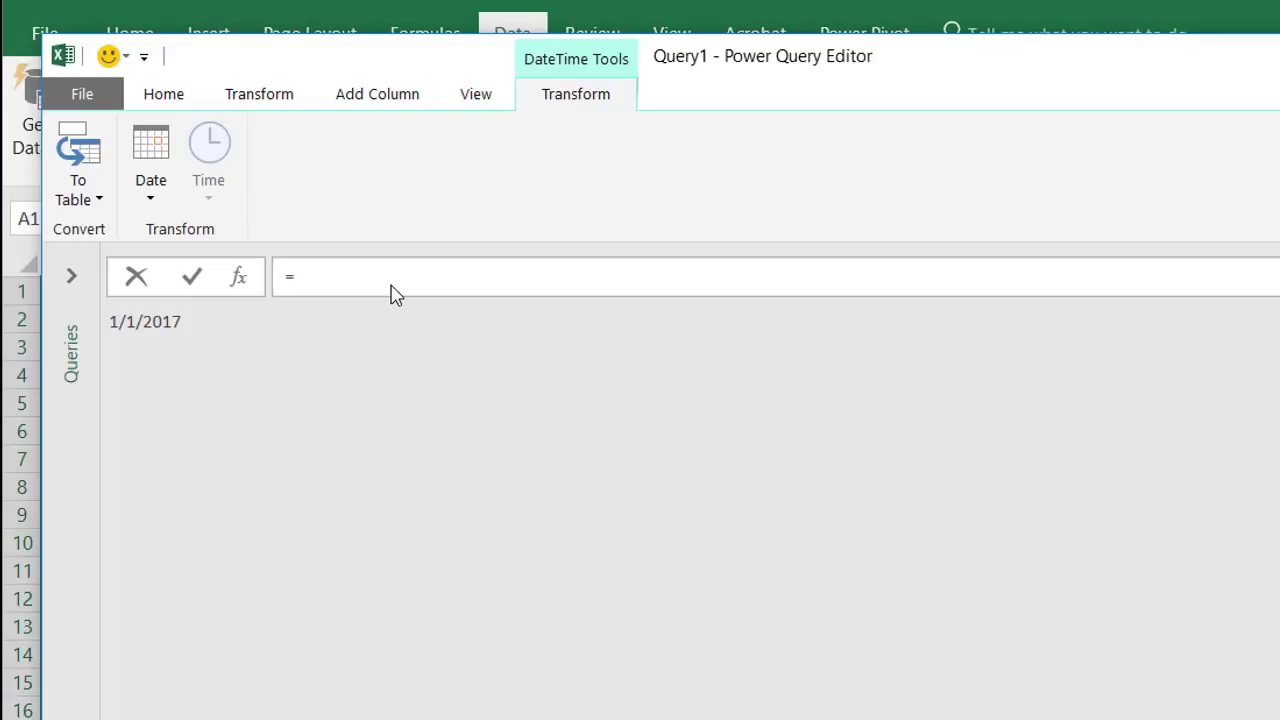
{"action": "type", "text": "List.Dates(Source,Number.From("}
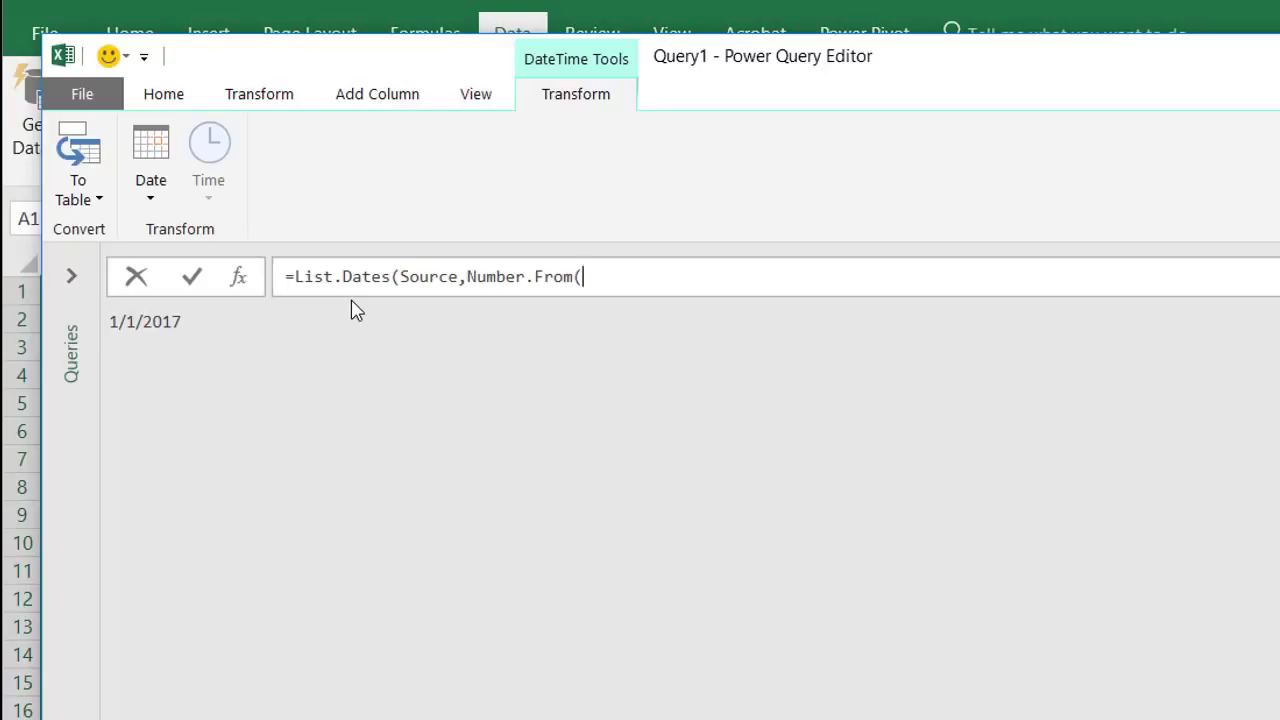
- Continue the custom step's formula with DateTime.LocalNow() as the argument of Number.From
{"action": "type", "text": "Dd"}
{"action": "key", "text": "BackSpace"}
{"action": "type", "text": "ate"}
{"action": "type", "text": "."}
{"action": "key", "text": "BackSpace"}
{"action": "type", "text": "time"}
{"action": "key", "text": "BackSpace"}
{"action": "key", "text": "BackSpace"}
{"action": "key", "text": "BackSpace"}
{"action": "key", "text": "BackSpace"}
{"action": "type", "text": "Time.Local"}
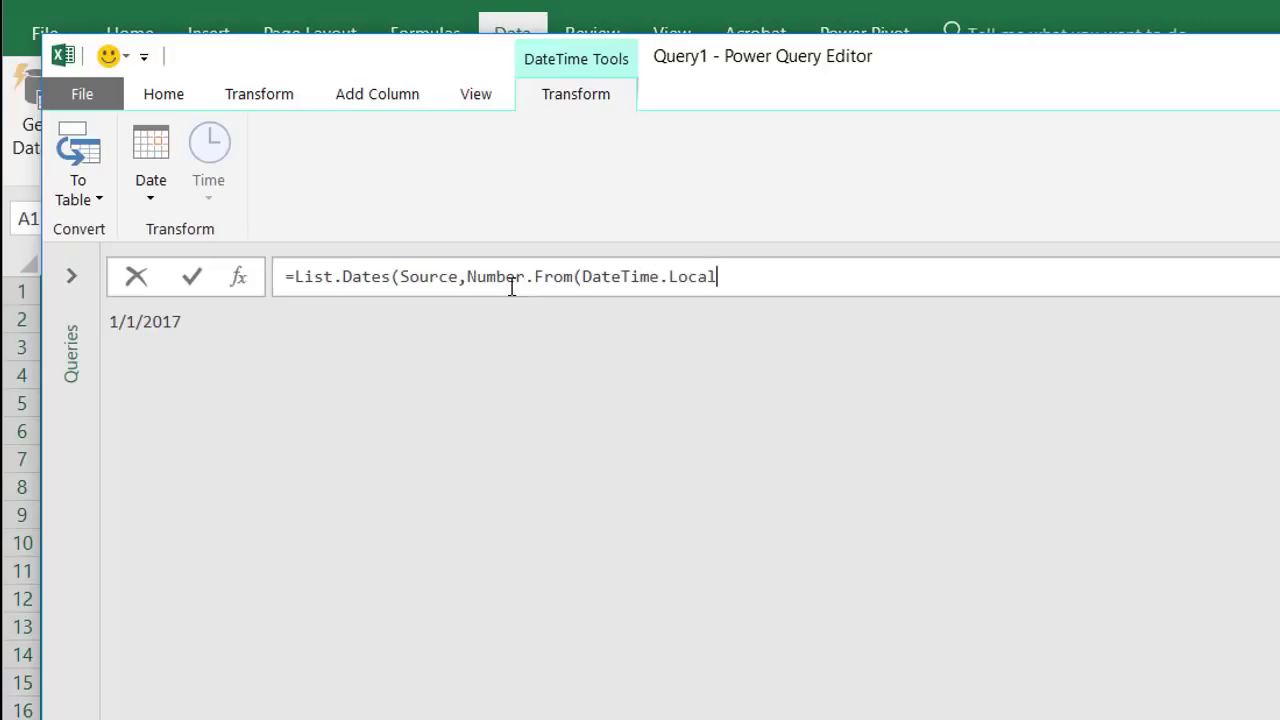
{"action": "type", "text": "Now()"}
- Complete the count argument of List.Dates by closing Number.From and subtracting Number.From(Source)
{"action": "type", "text": ")-Num"}
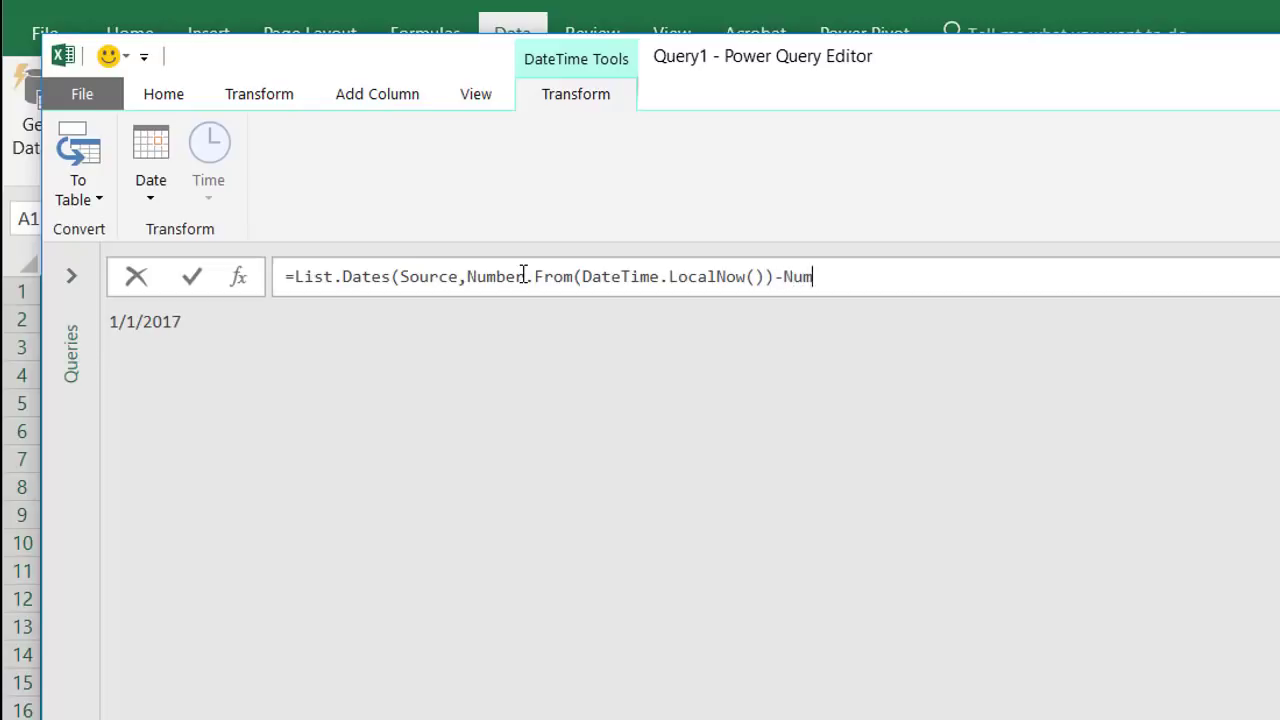
{"action": "key", "text": "BackSpace"}
{"action": "key", "text": "BackSpace"}
{"action": "key", "text": "BackSpace"}
{"action": "type", "text": "Number.Frm"}
{"action": "key", "text": "BackSpace"}
{"action": "type", "text": "om(Source"}
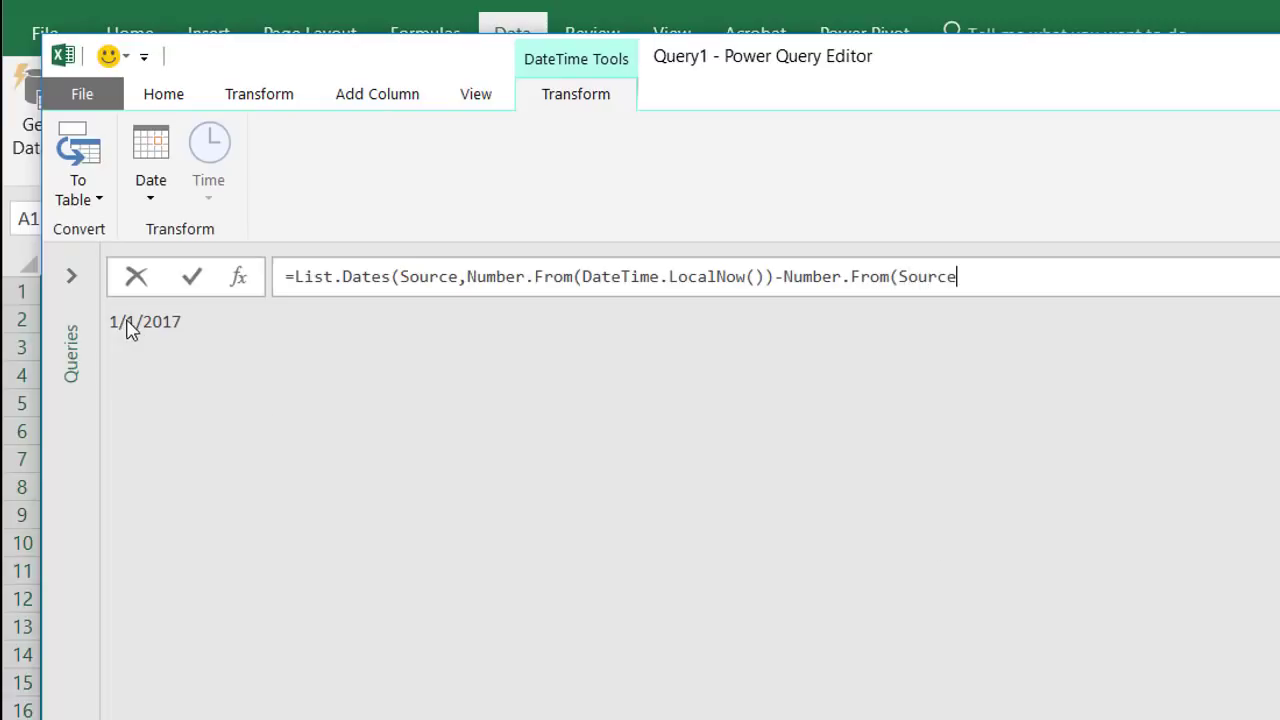
{"action": "type", "text": ")"}
- Add #duration(1,0,0,0) as the step argument, close the List.Dates formula's parentheses, and commit it
{"action": "type", "text": ",#duration("}
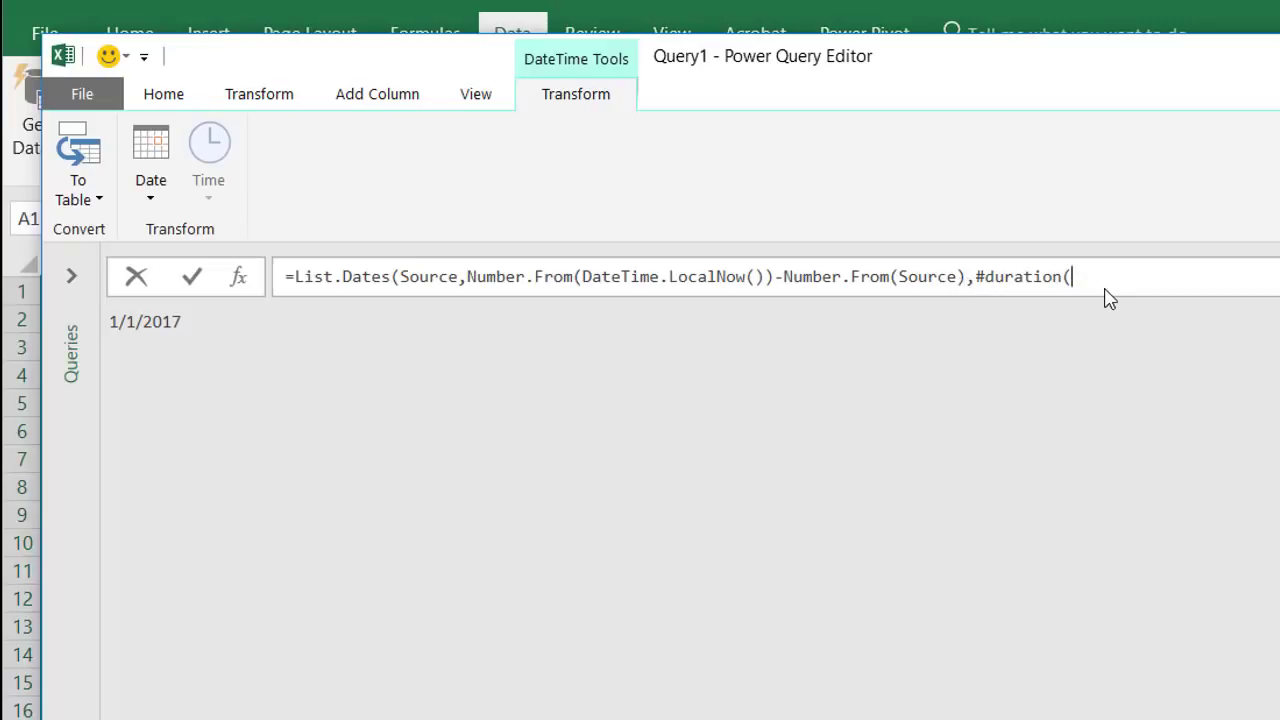
{"action": "type", "text": "1,0,0,0"}
{"action": "key", "text": "Return"}
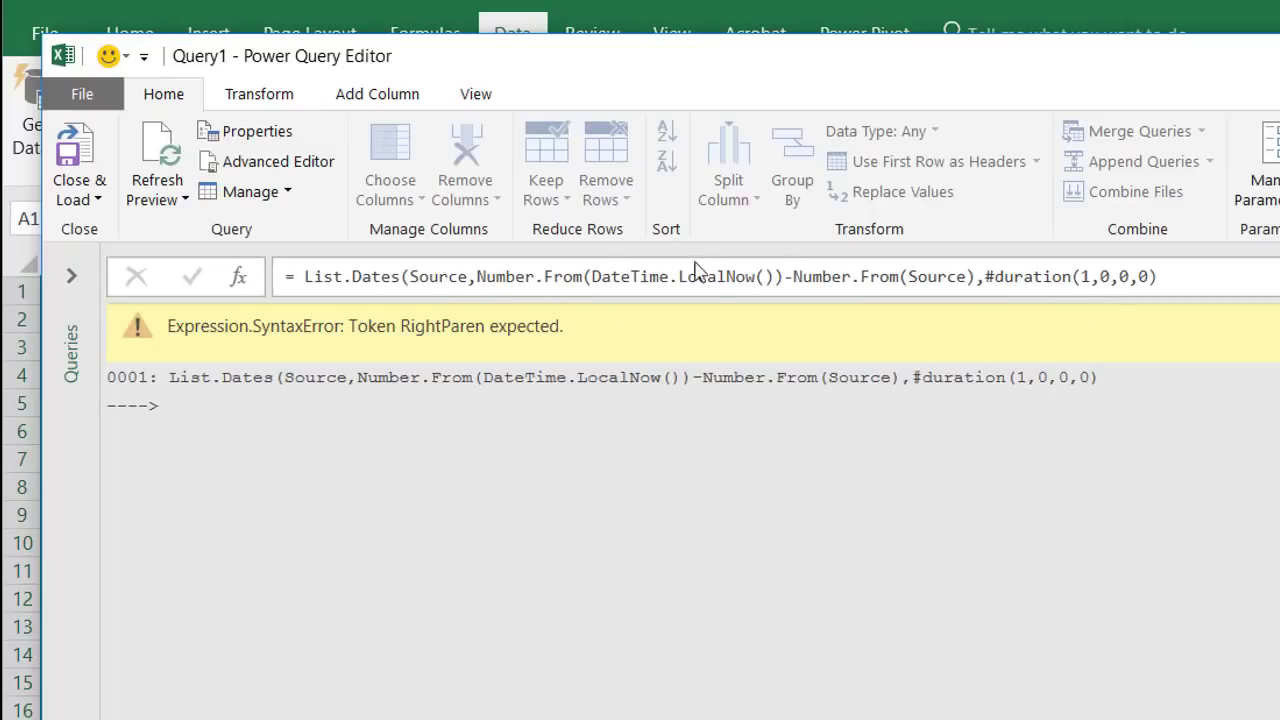
{"action": "left_click", "coordinate": [1170, 277]}
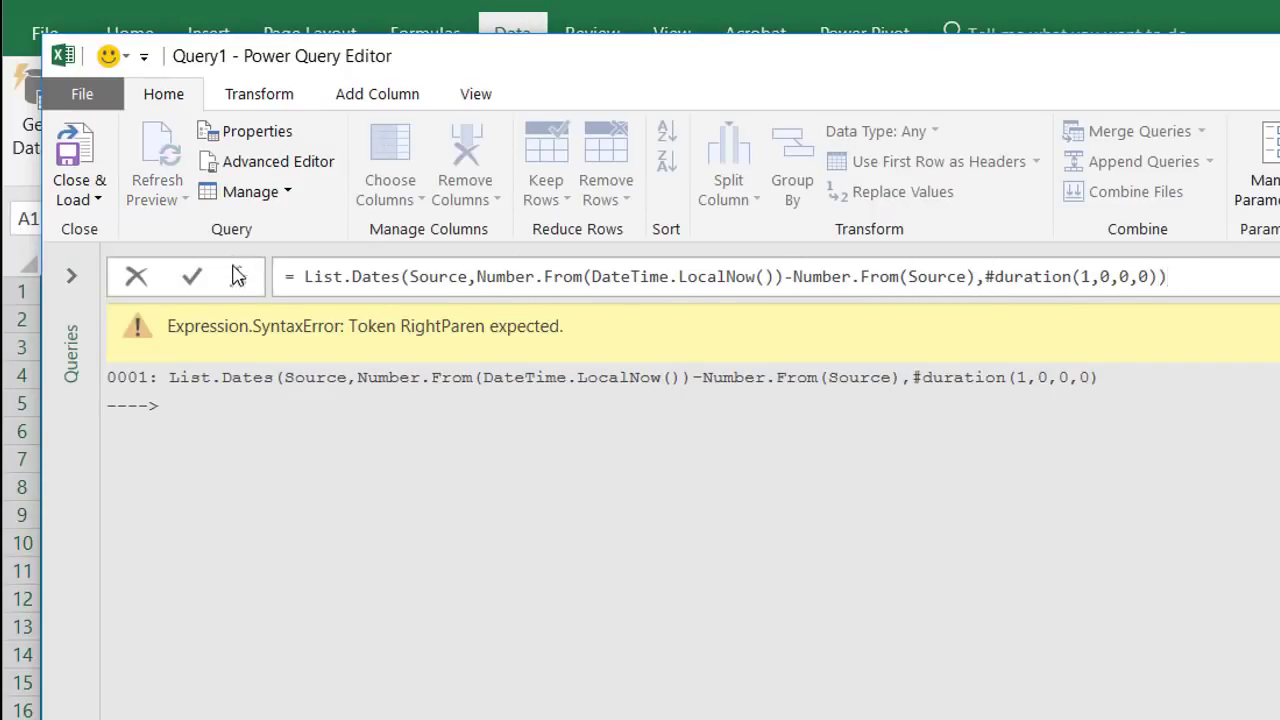
{"action": "key", "text": "Return"}
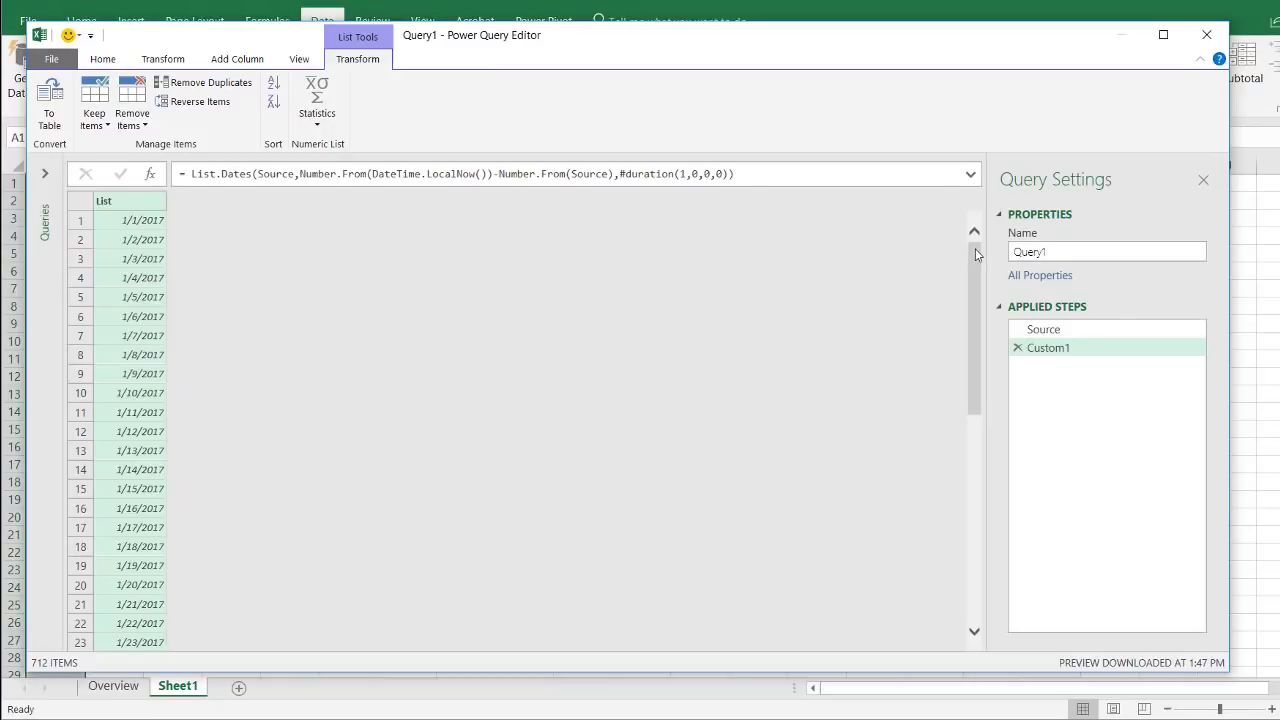
- Convert the list of dates to a table with no delimiter and extra columns shown as errors
{"action": "left_click_drag", "start_coordinate": [977, 255], "coordinate": [967, 658]}
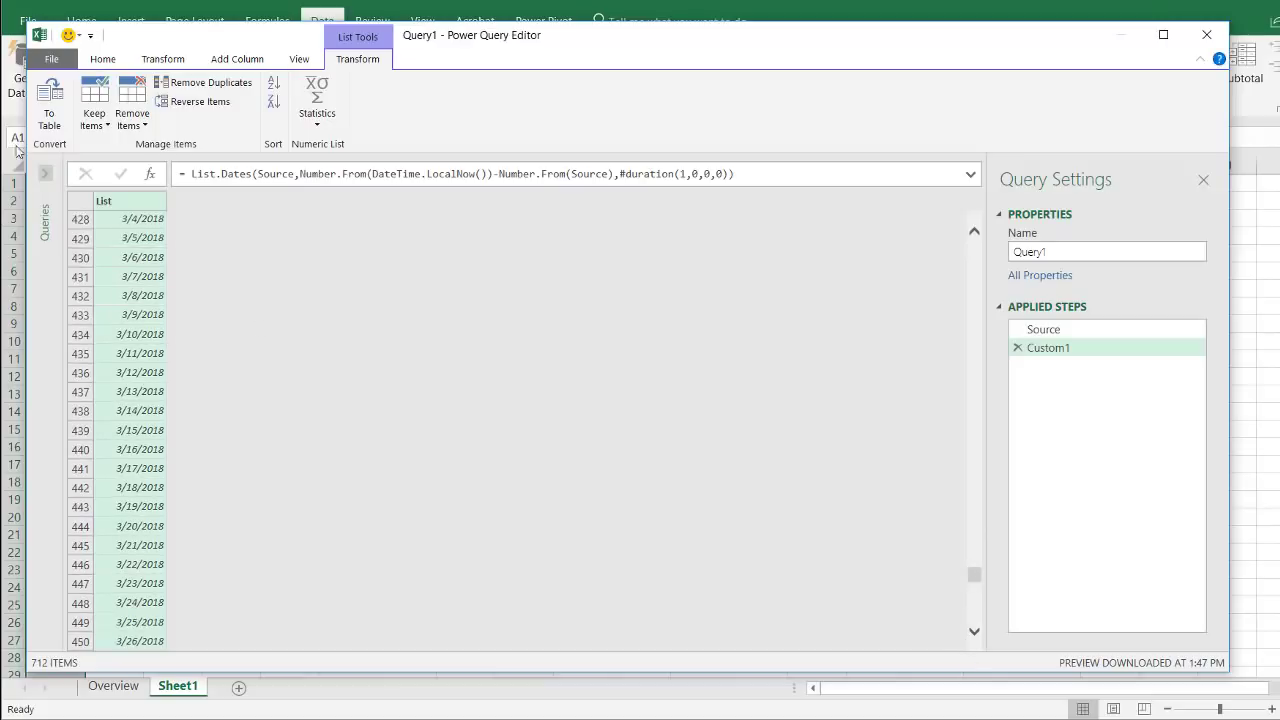
{"action": "left_click", "coordinate": [50, 117]}
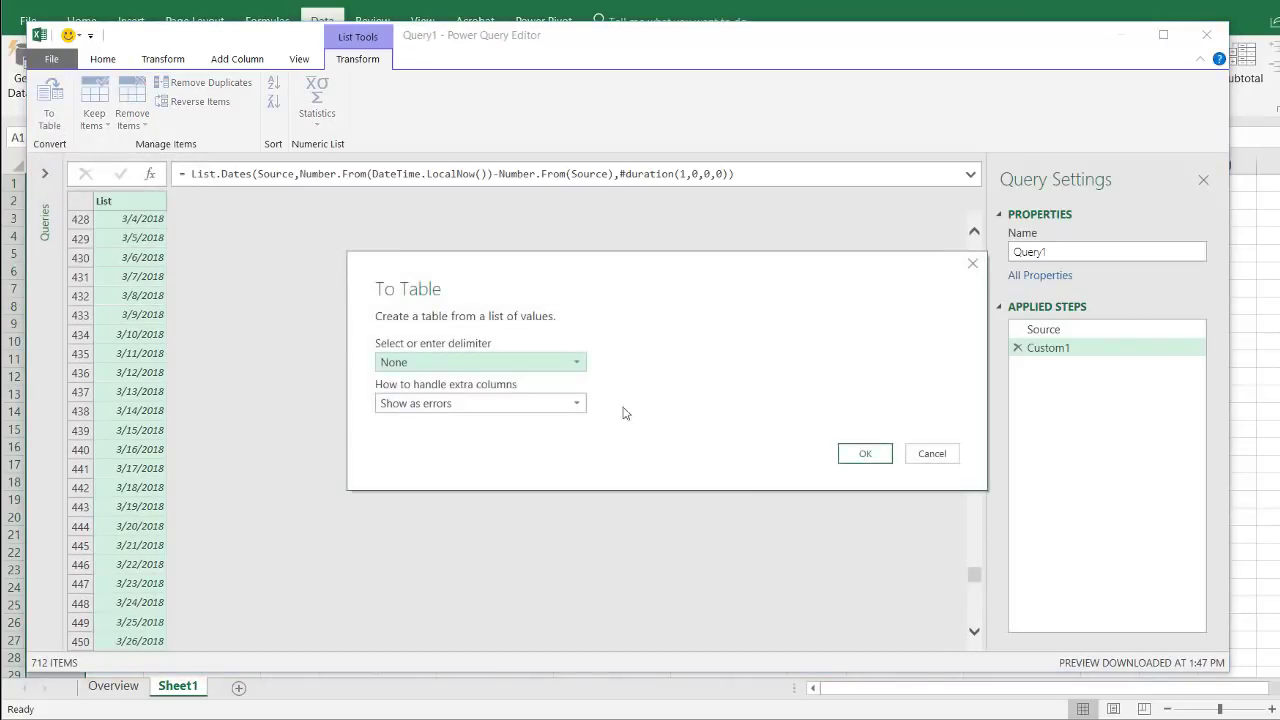
{"action": "left_click", "coordinate": [866, 454]}
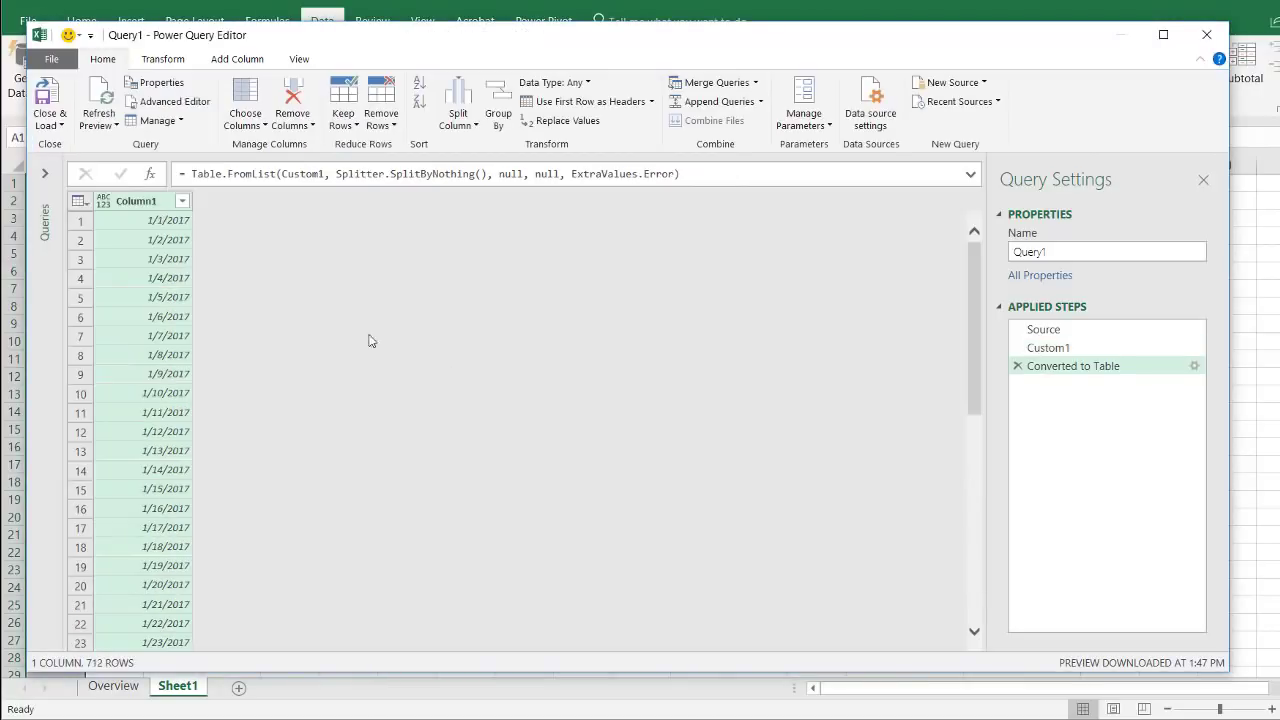
- Set Column1's data type to Date and load the query to a new worksheet
{"action": "left_click", "coordinate": [104, 201]}
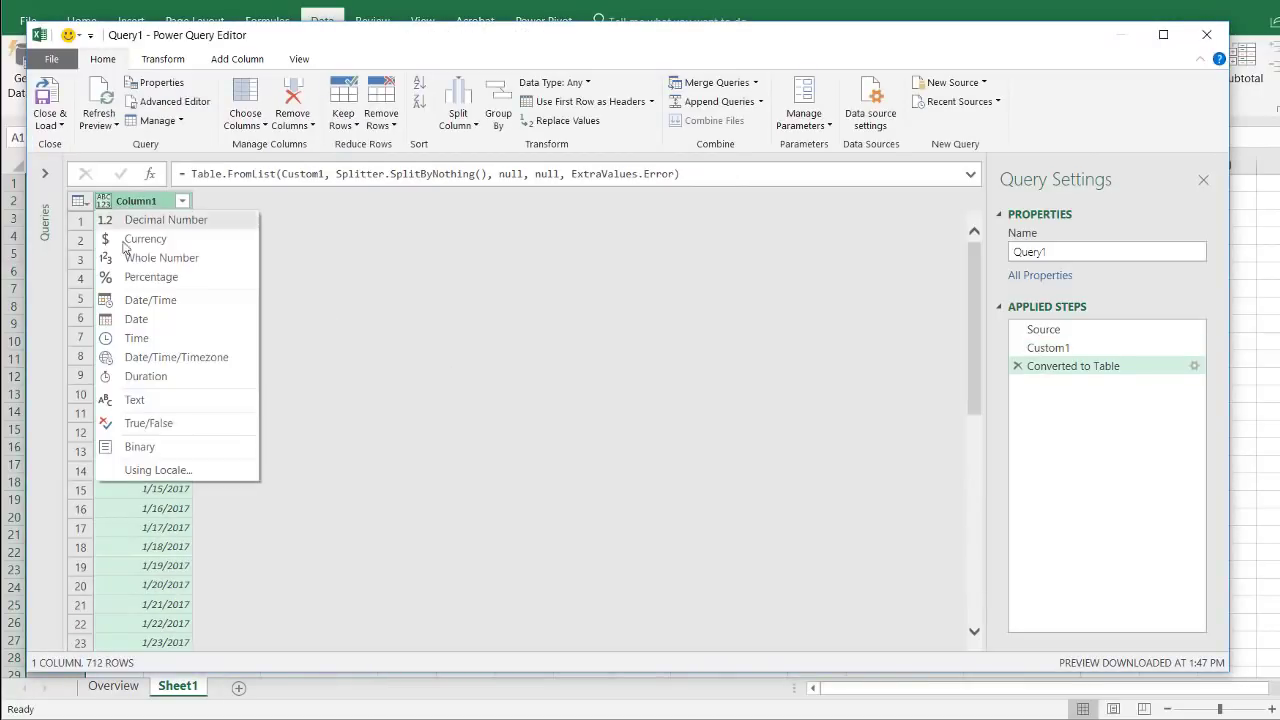
{"action": "left_click", "coordinate": [151, 318]}
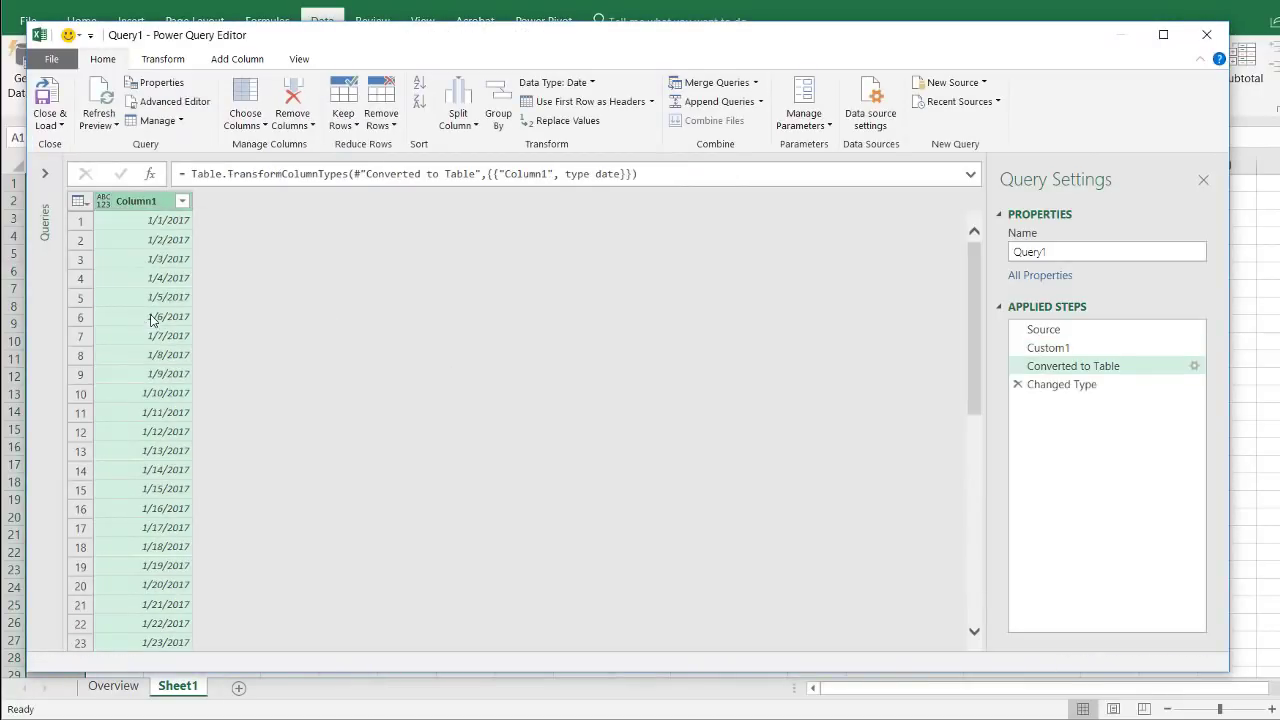
{"action": "left_click", "coordinate": [57, 97]}
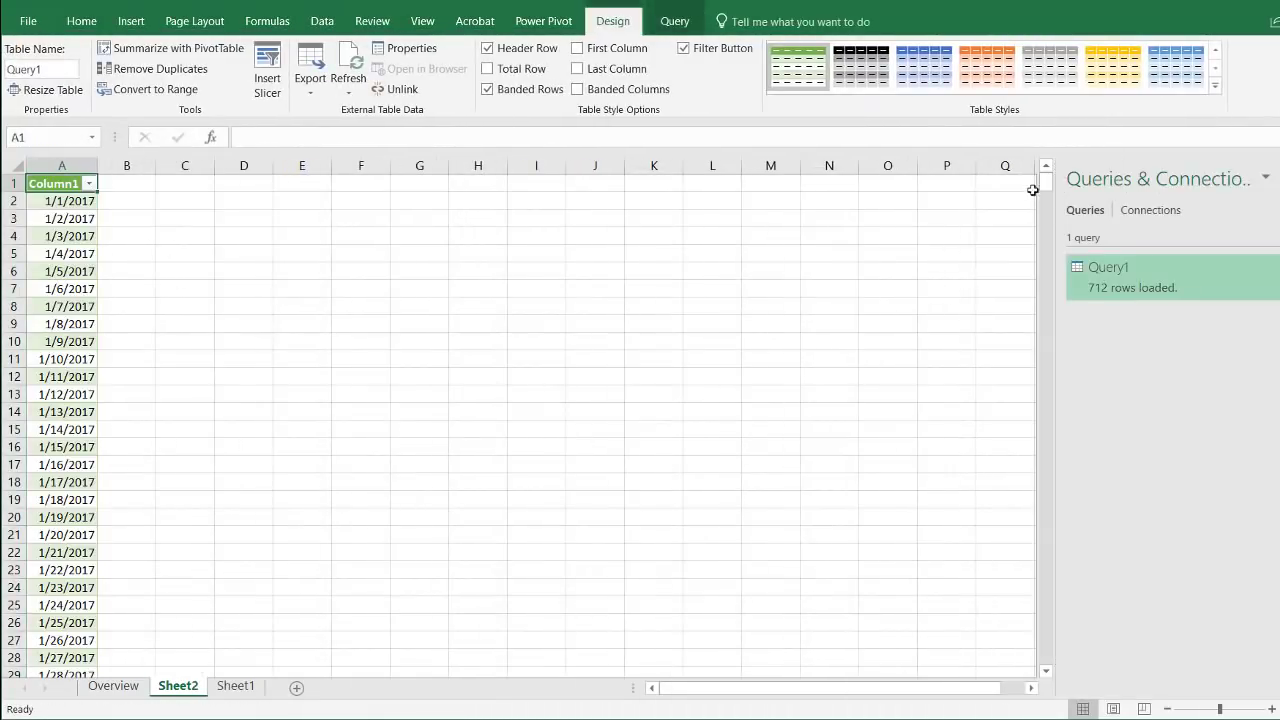
- Go to the last date in Column1 of the loaded table and compare it with the system calendar's current date
{"action": "left_click", "coordinate": [45, 388]}
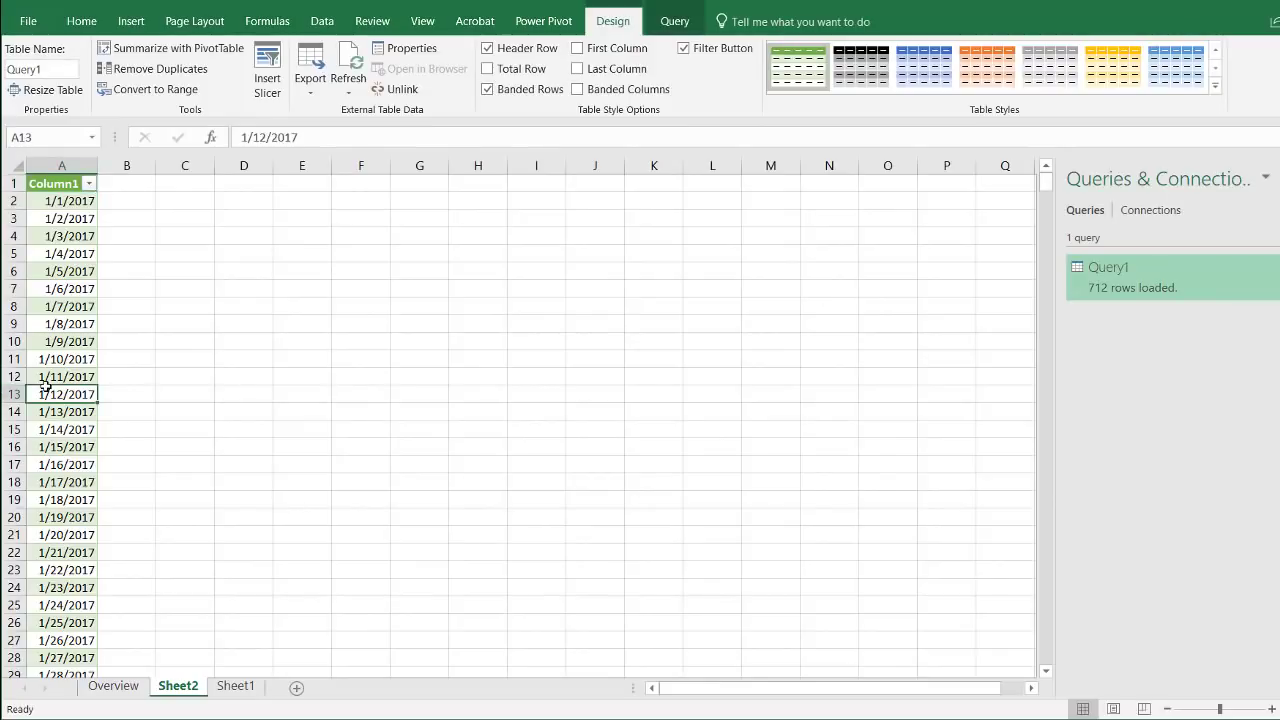
{"action": "key", "text": "ctrl+Down"}
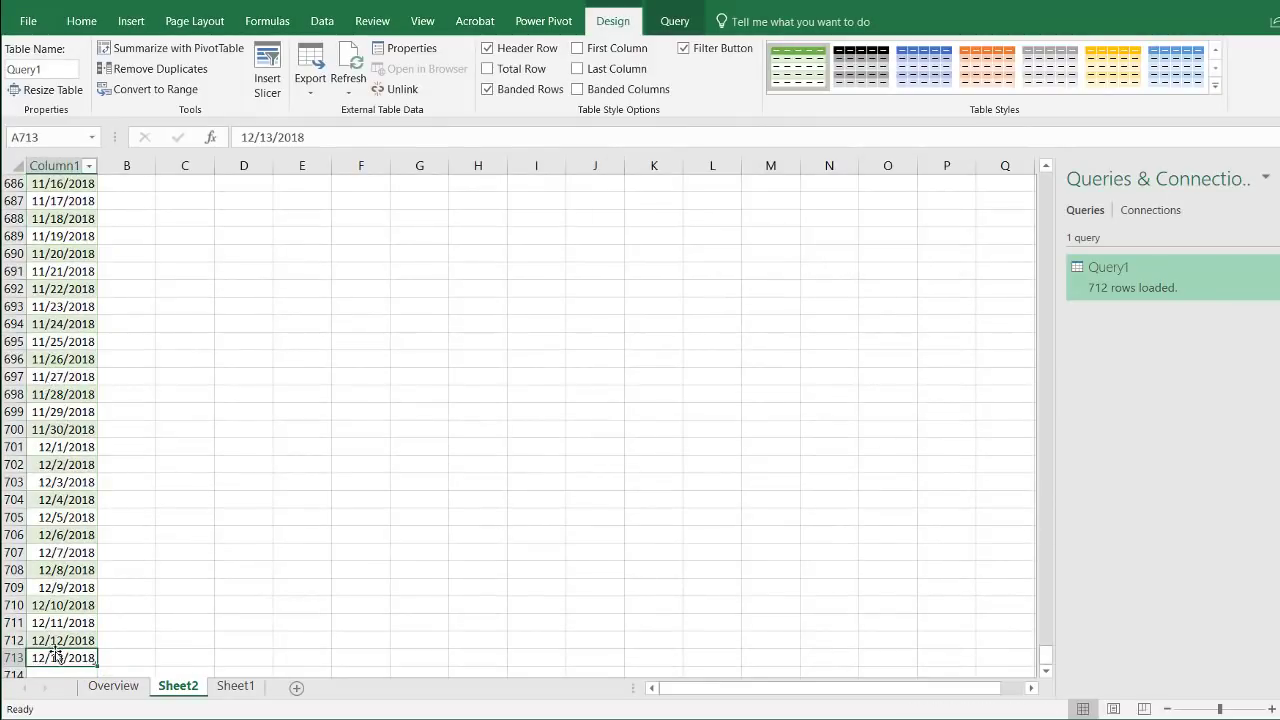
{"action": "key", "text": "super+alt+d"}
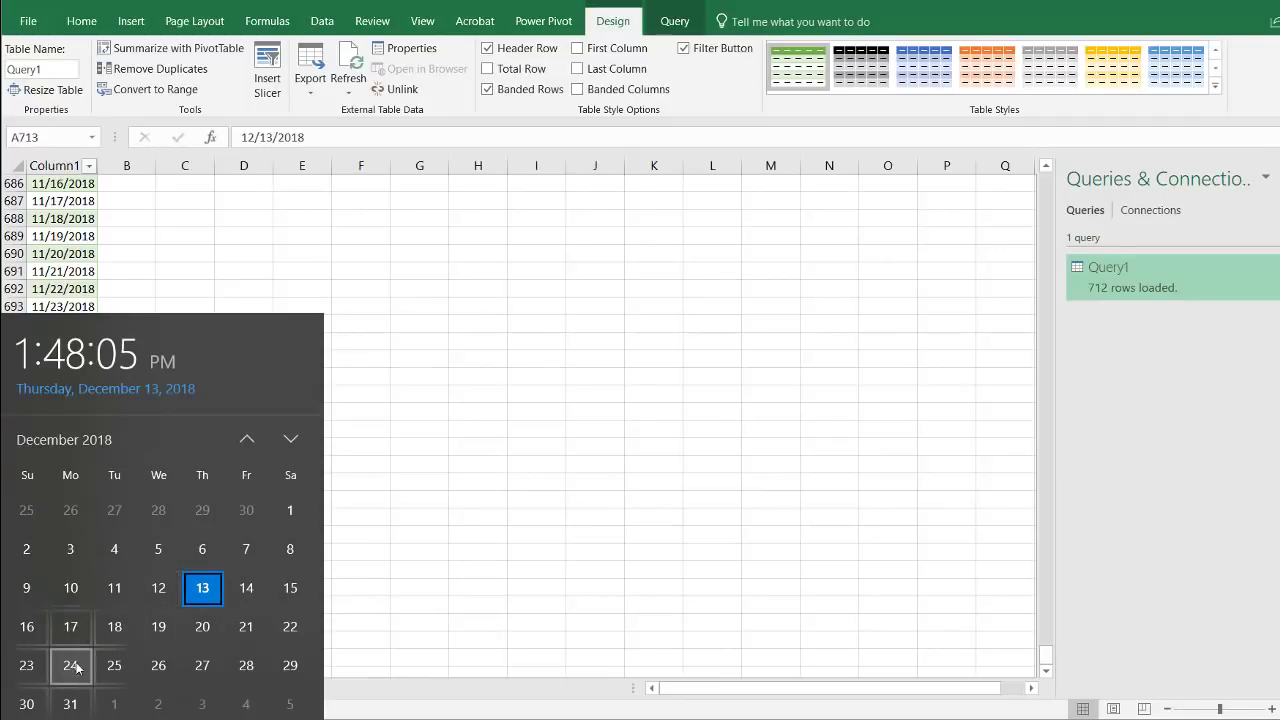
{"action": "left_click", "coordinate": [508, 560]}
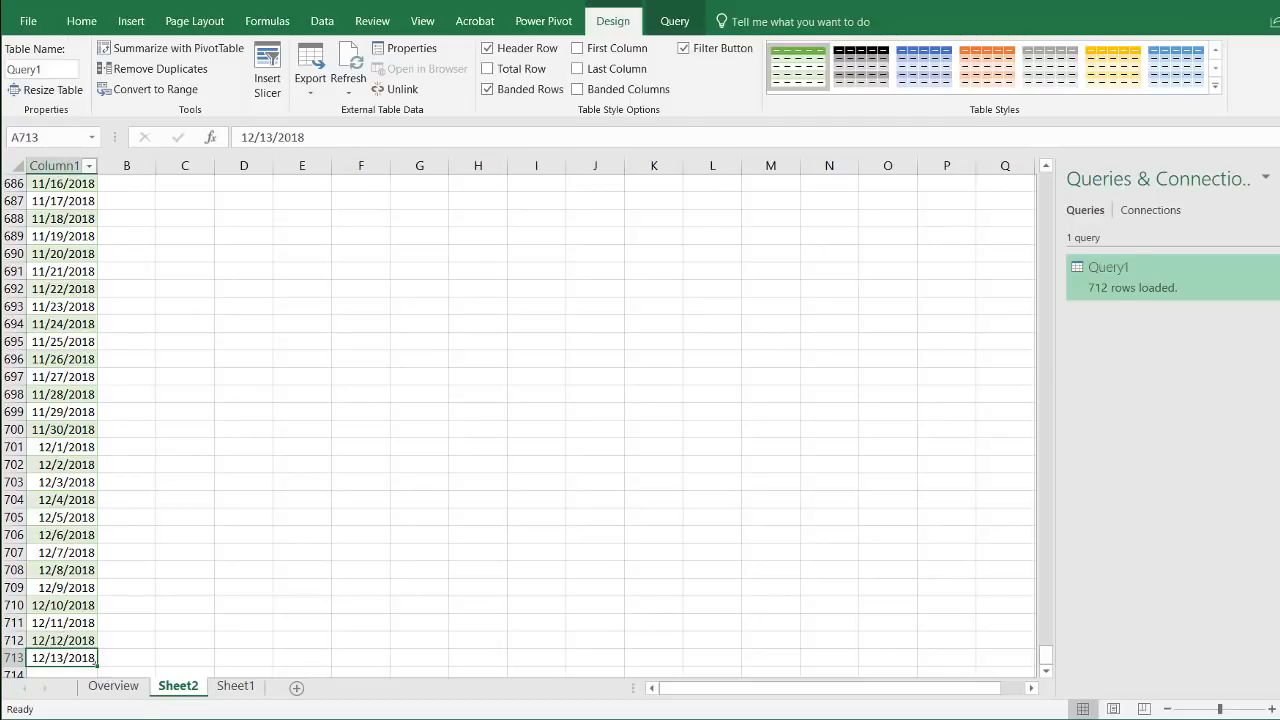
{"action": "left_click", "coordinate": [22, 695]}
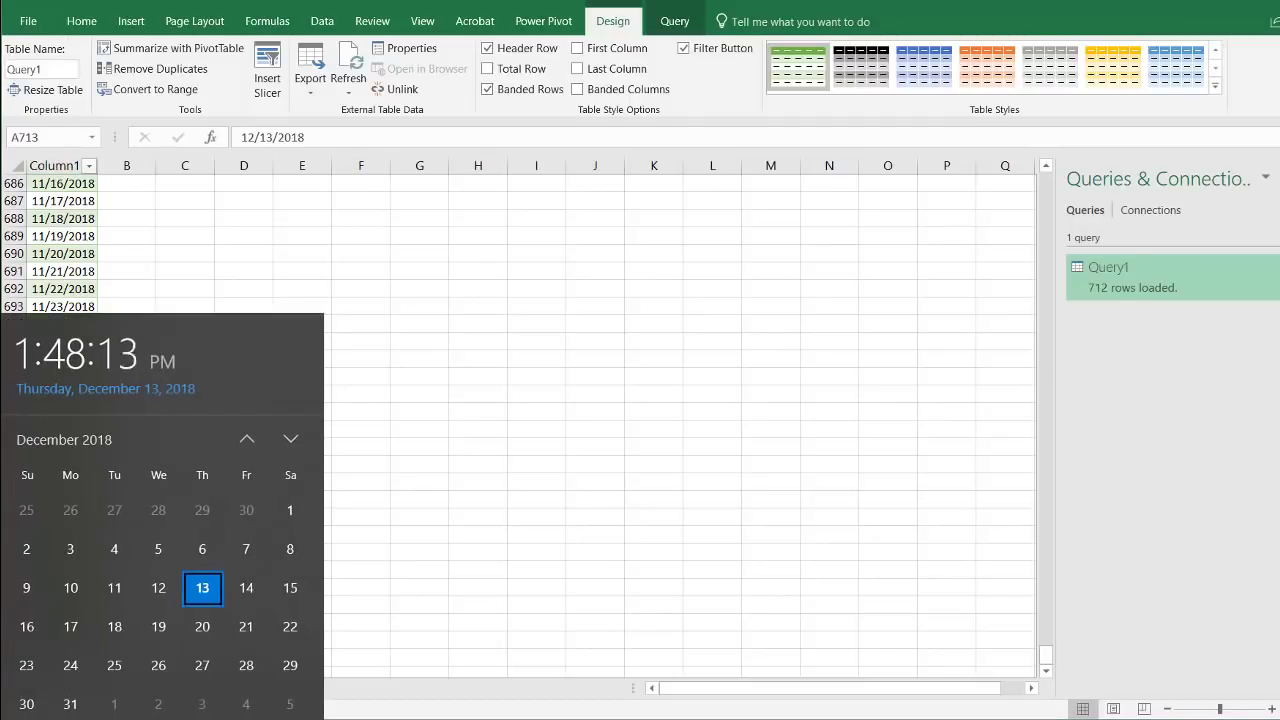
{"action": "left_click", "coordinate": [651, 320]}
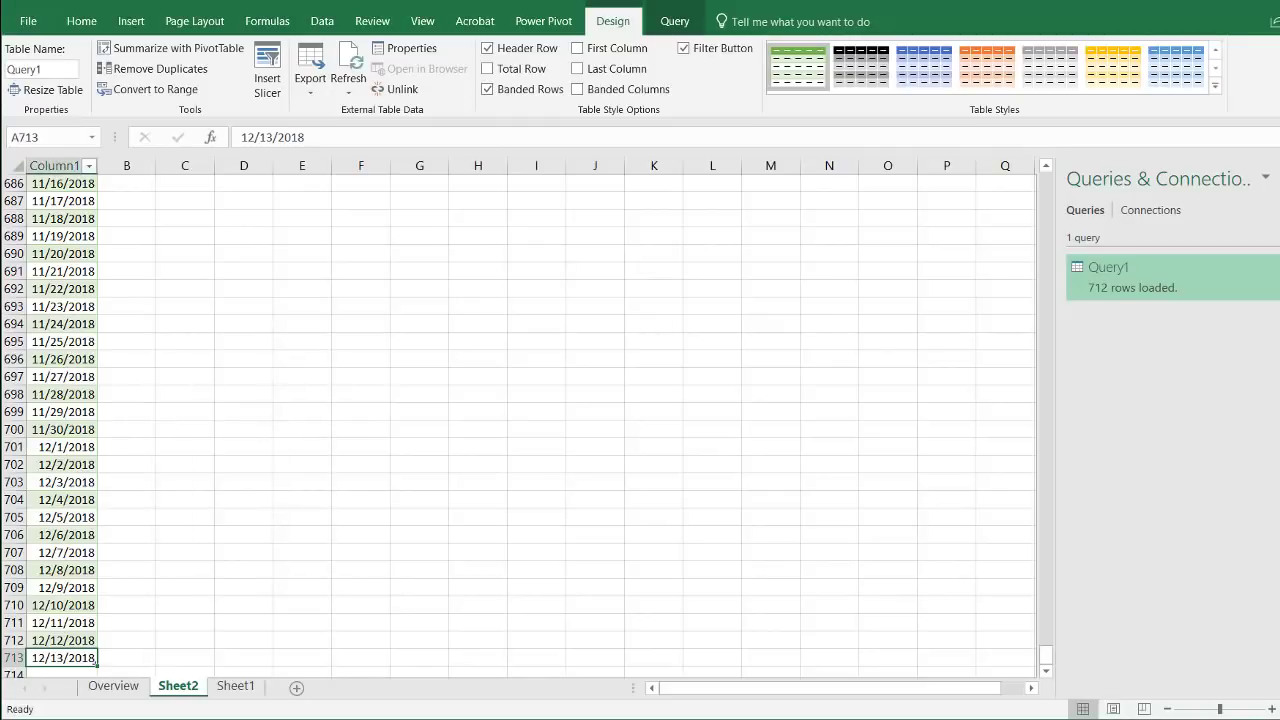
{"action": "left_click", "coordinate": [22, 705]}
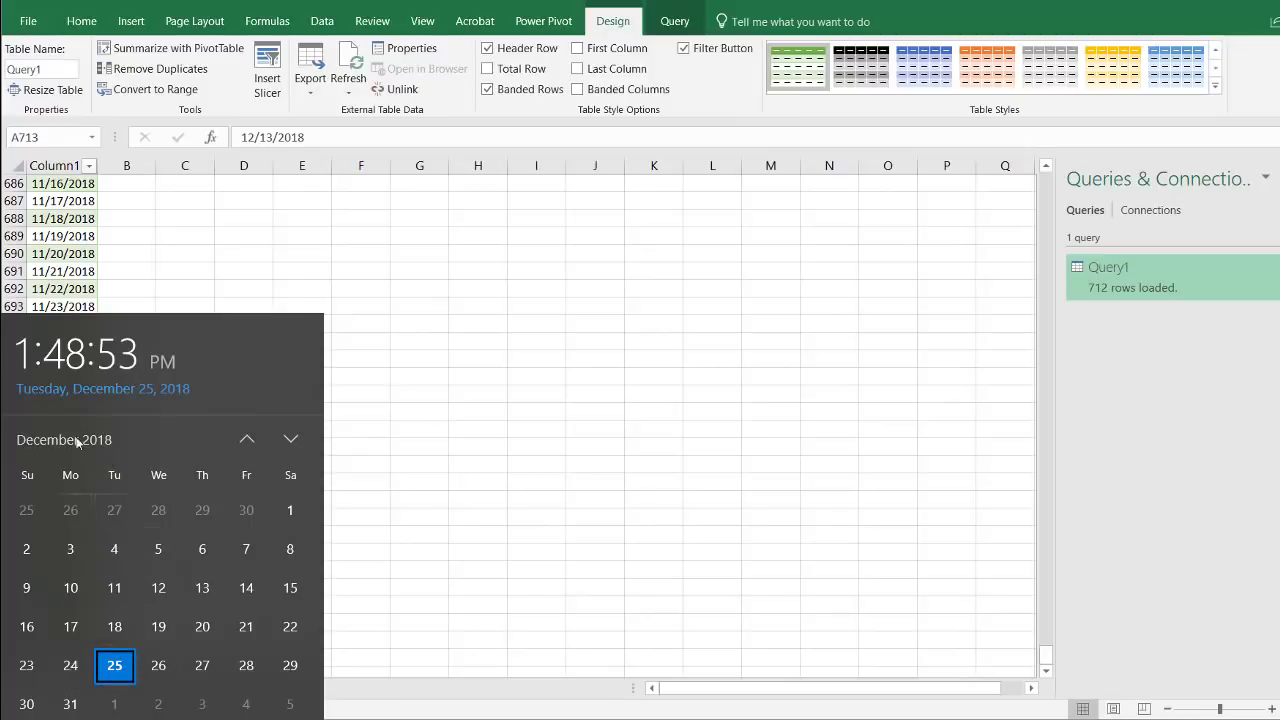
{"action": "left_click", "coordinate": [463, 409]}
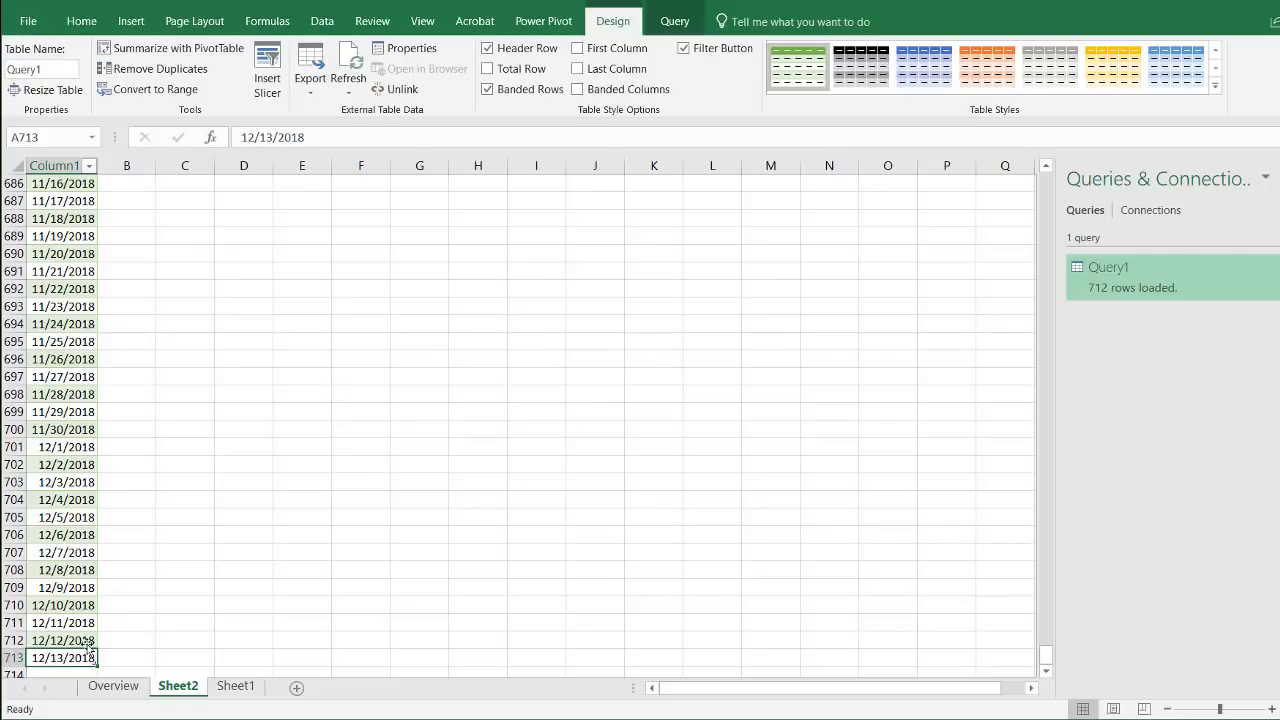
- Refresh the workbook's query data and go to the last date in Column1 on Sheet2
{"action": "left_click", "coordinate": [322, 22]}
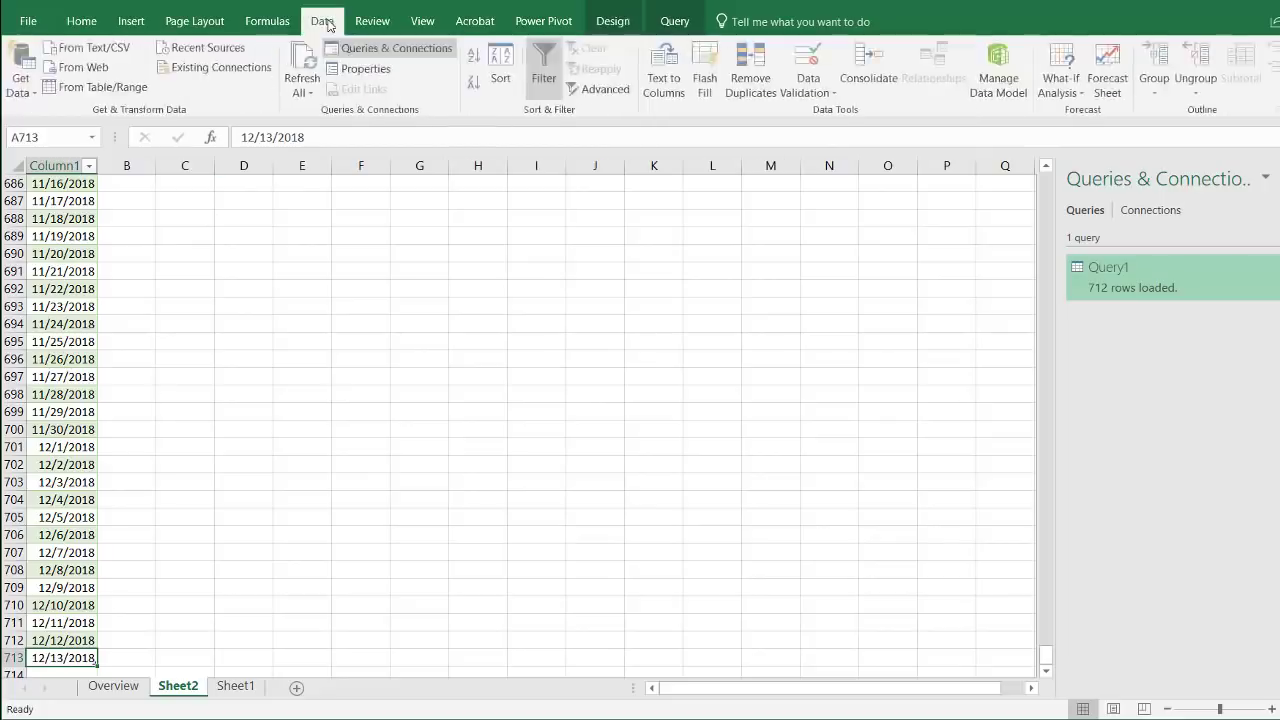
{"action": "left_click", "coordinate": [309, 55]}
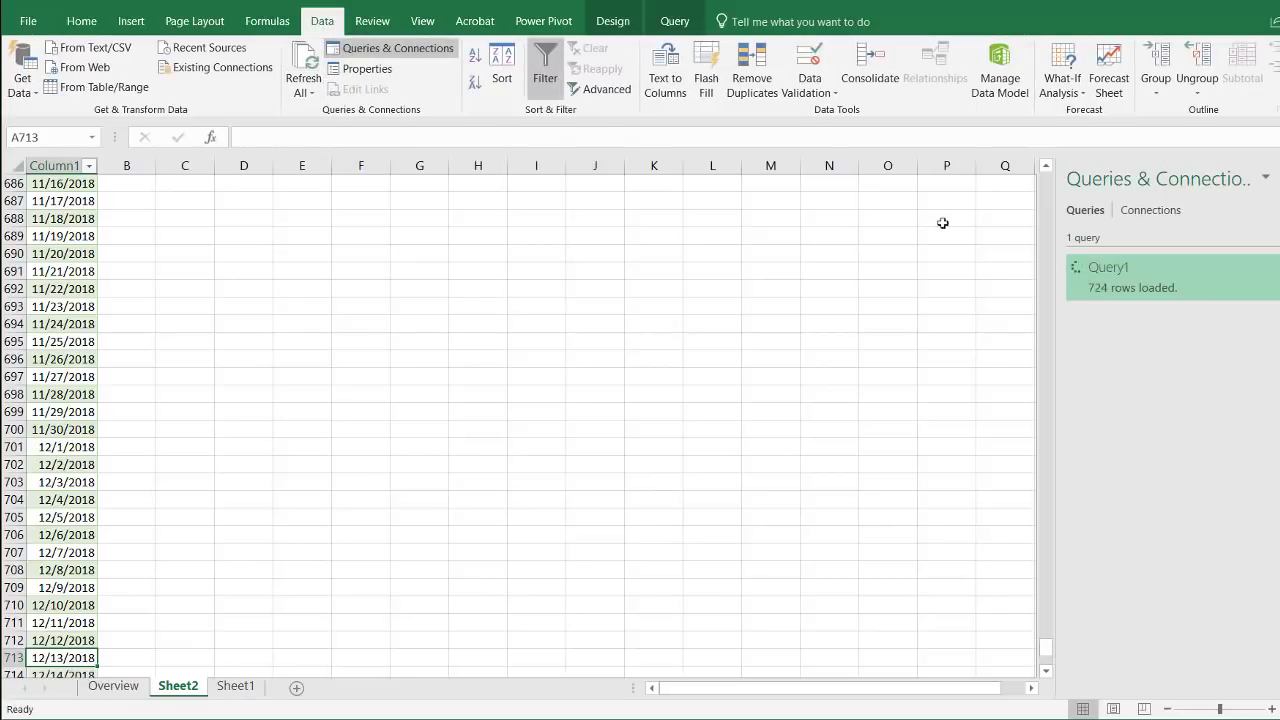
{"action": "left_click_drag", "start_coordinate": [1047, 649], "coordinate": [1046, 658]}
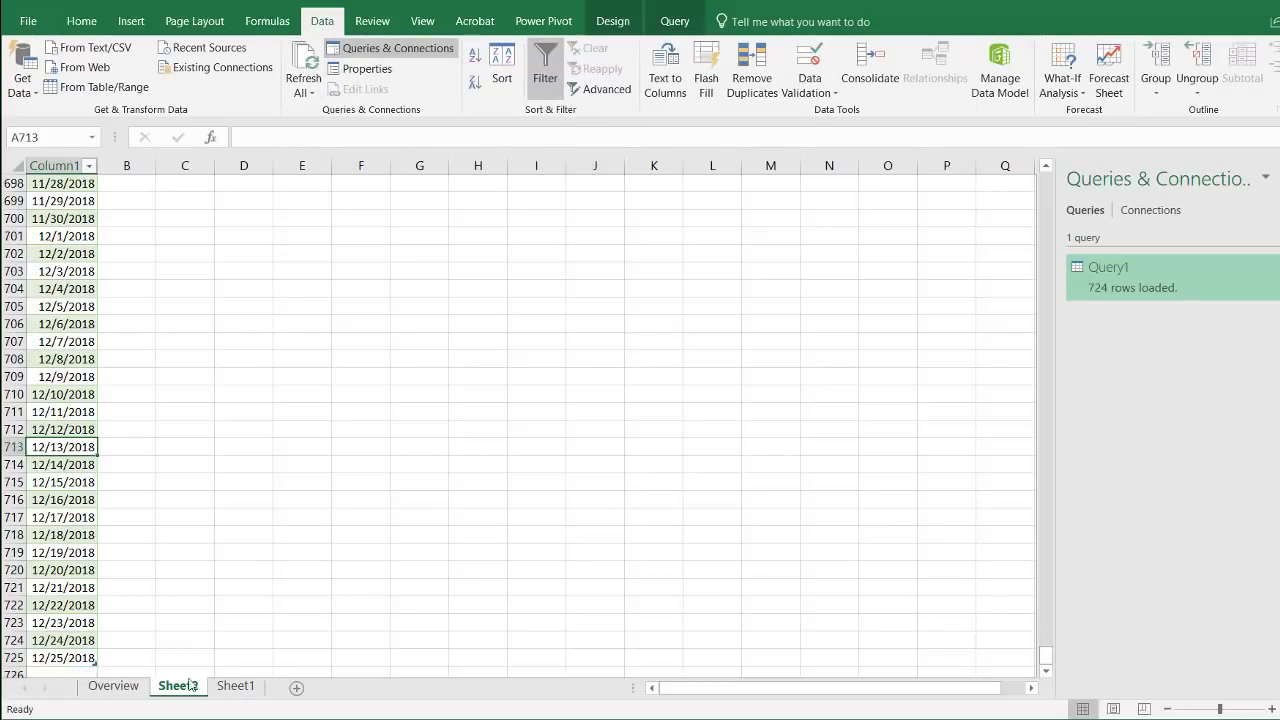
- Review the List.Dates syntax and Example 1 in the documentation image on the Overview sheet
{"action": "left_click", "coordinate": [112, 686]}
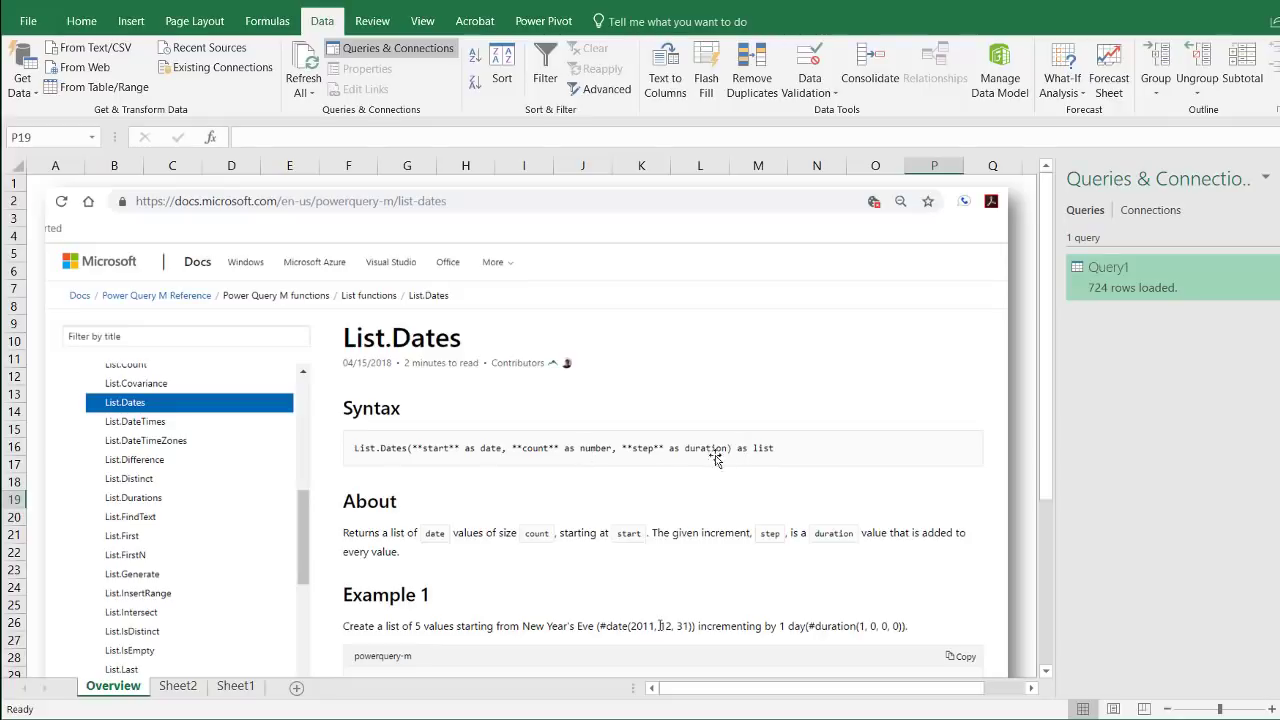
{"action": "scroll", "coordinate": [929, 406], "scroll_direction": "down", "scroll_amount": 5}
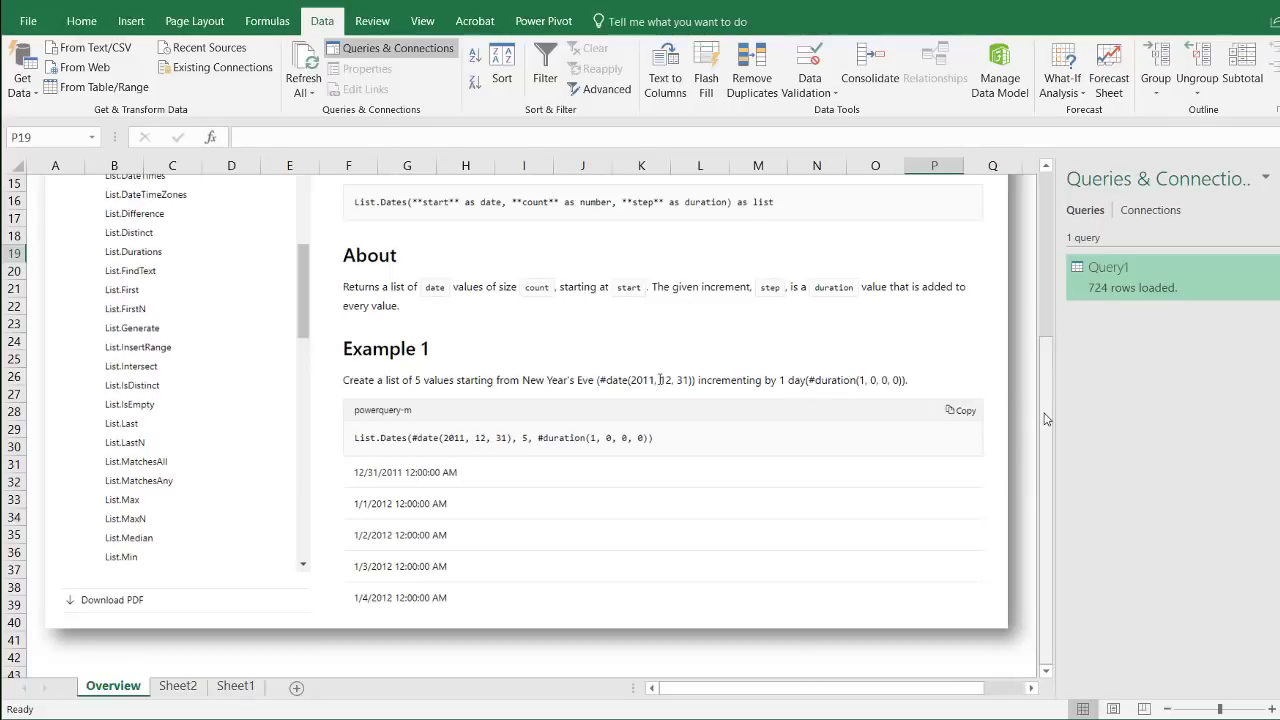
{"action": "left_click_drag", "start_coordinate": [1045, 410], "coordinate": [774, 242]}
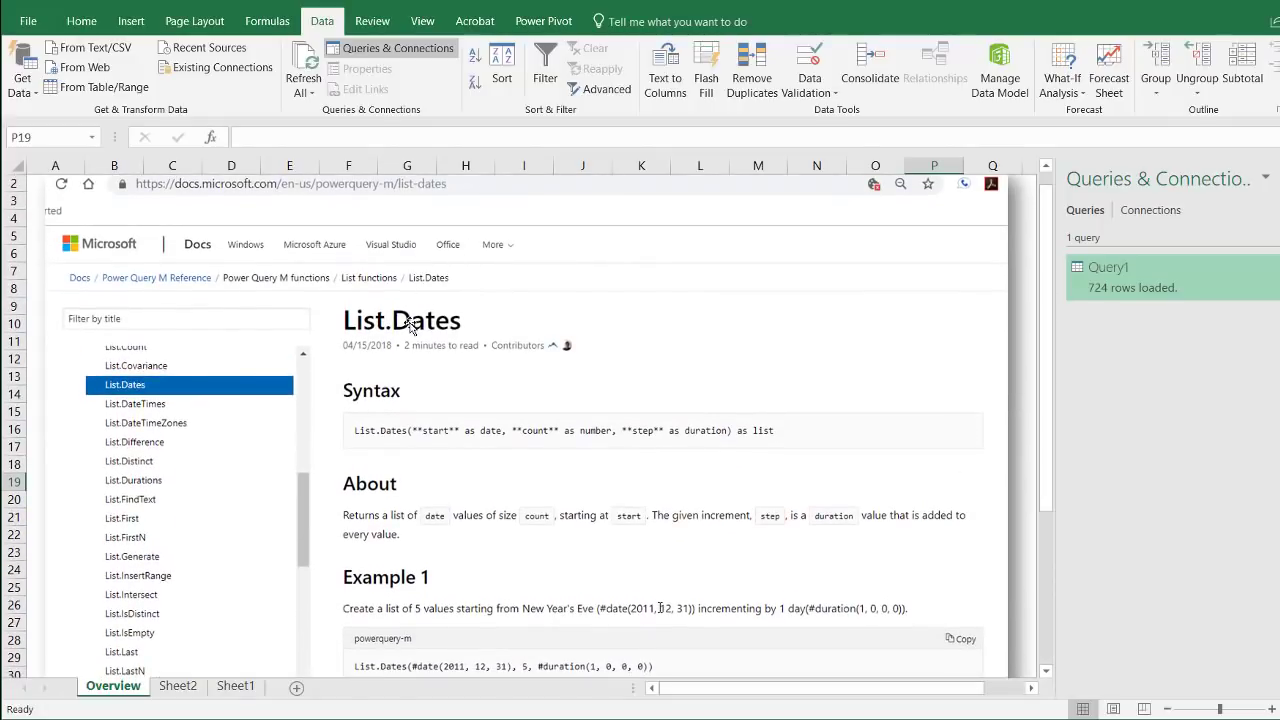
- Reopen Query1 from Sheet2 in the Power Query Editor and rename Column1 as Date
{"action": "left_click", "coordinate": [178, 686]}
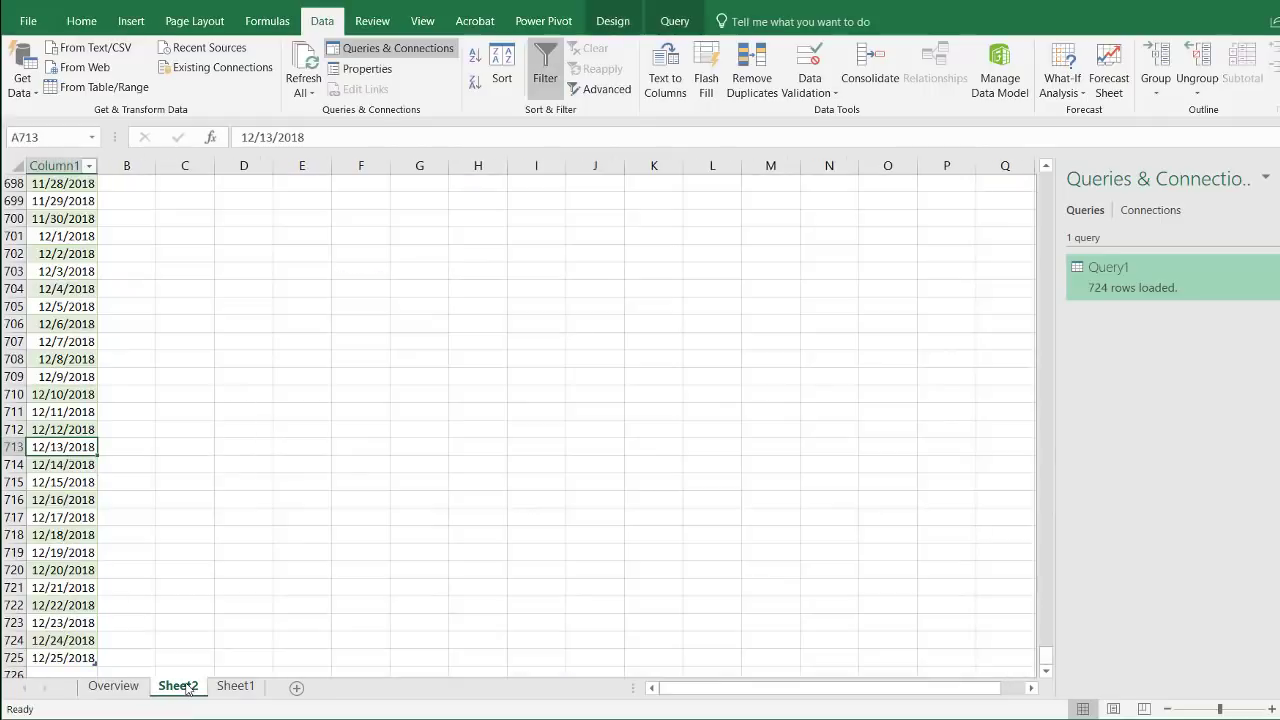
{"action": "right_click", "coordinate": [1118, 266]}
{"action": "left_click", "coordinate": [1162, 322]}
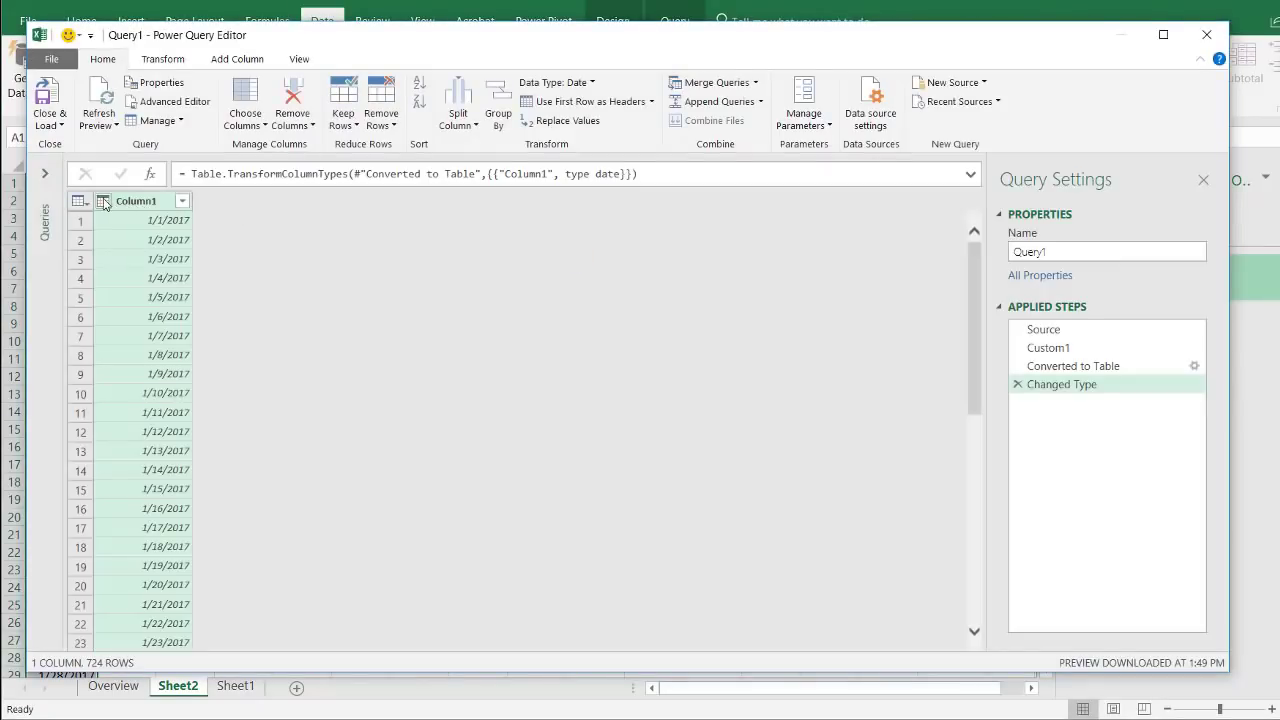
{"action": "double_click", "coordinate": [137, 202]}
{"action": "type", "text": "Date"}
{"action": "key", "text": "Return"}
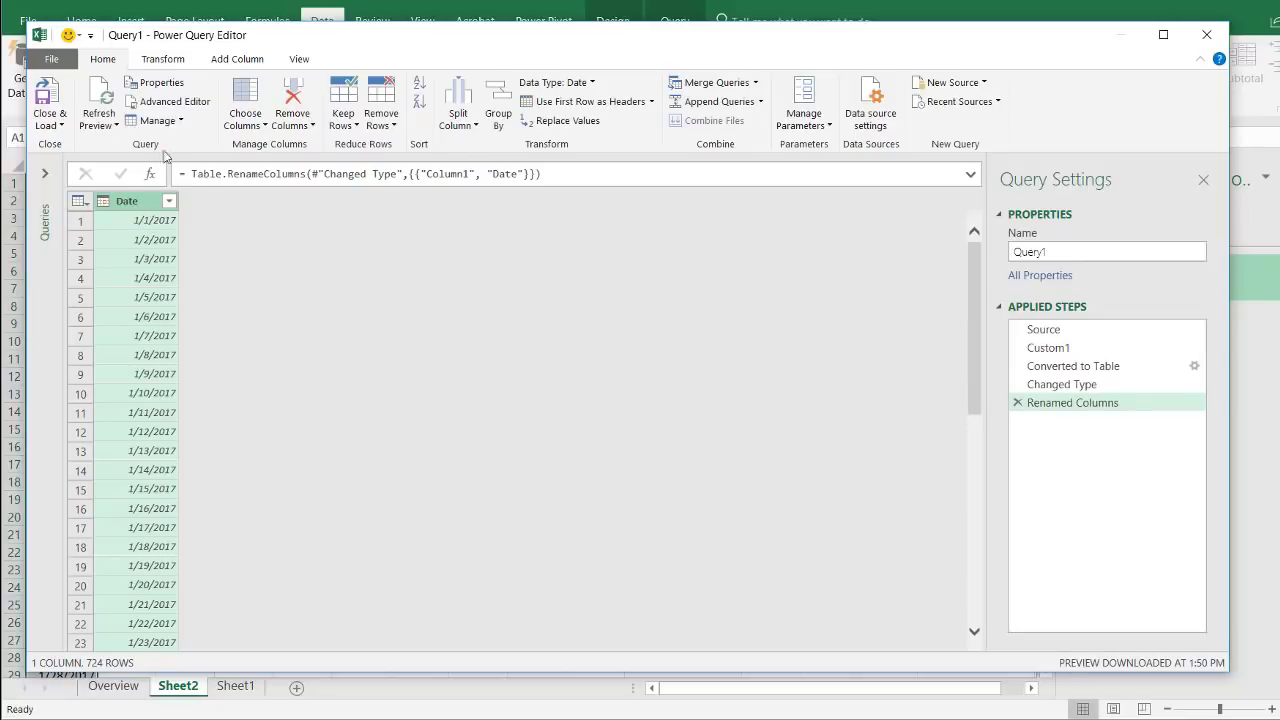
- Add Year and Quarter columns extracted from the Date column
{"action": "left_click", "coordinate": [235, 60]}
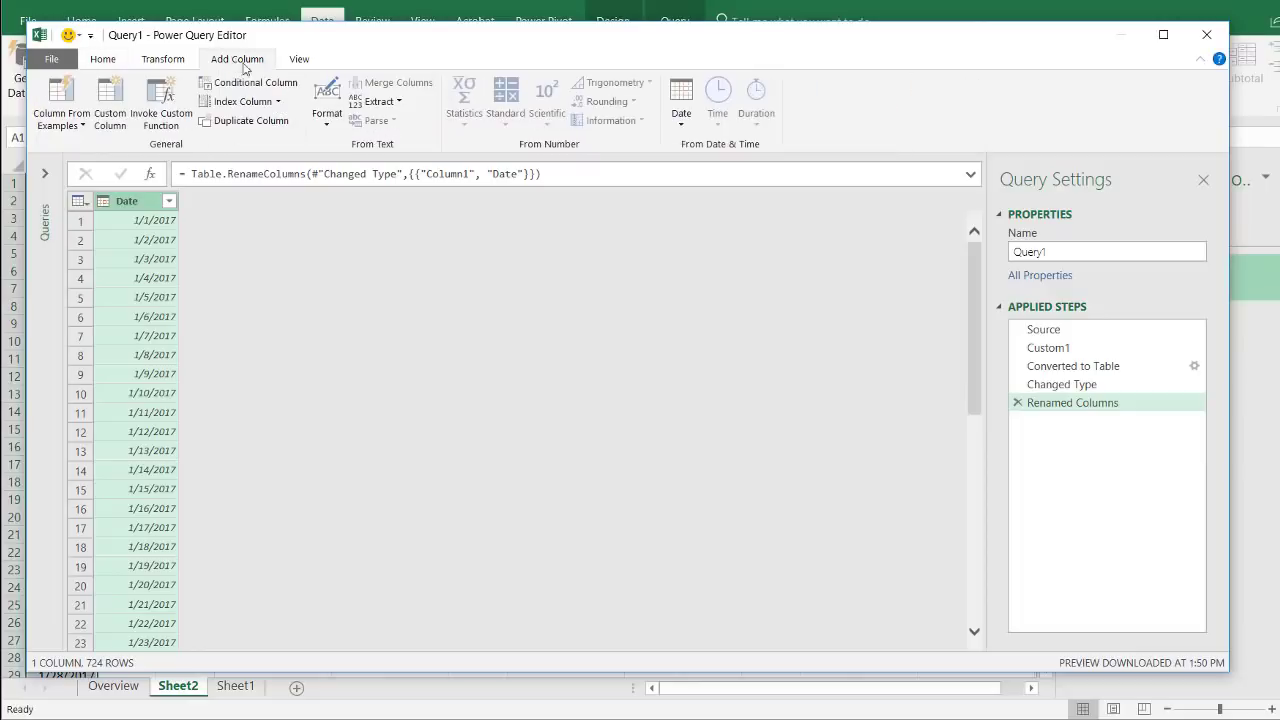
{"action": "left_click", "coordinate": [681, 126]}
{"action": "mouse_move", "coordinate": [723, 205]}
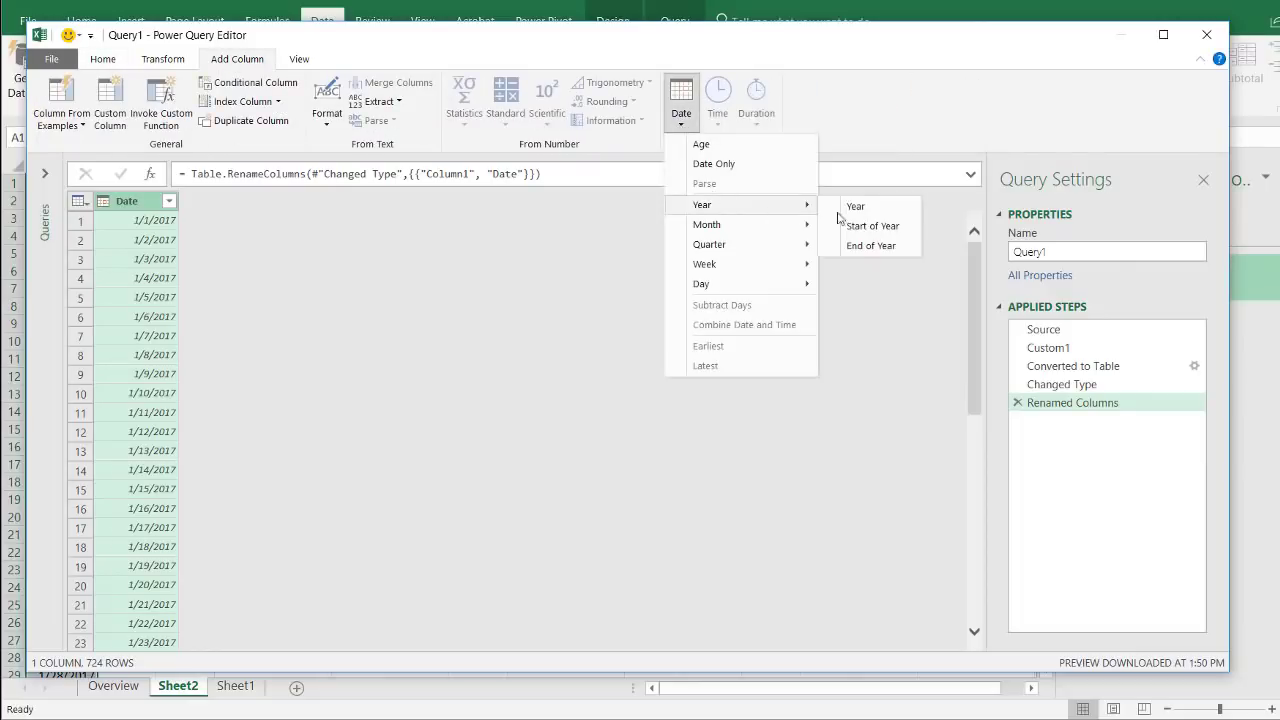
{"action": "left_click", "coordinate": [855, 208]}
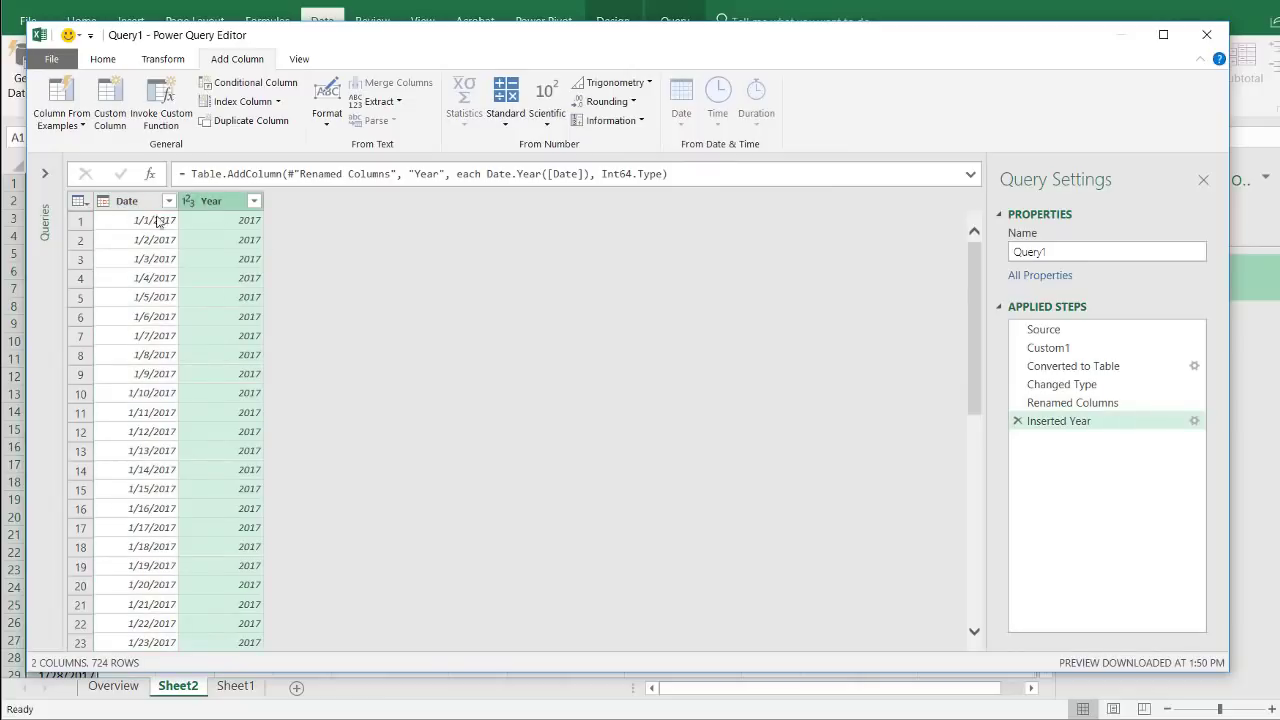
{"action": "left_click", "coordinate": [127, 203]}
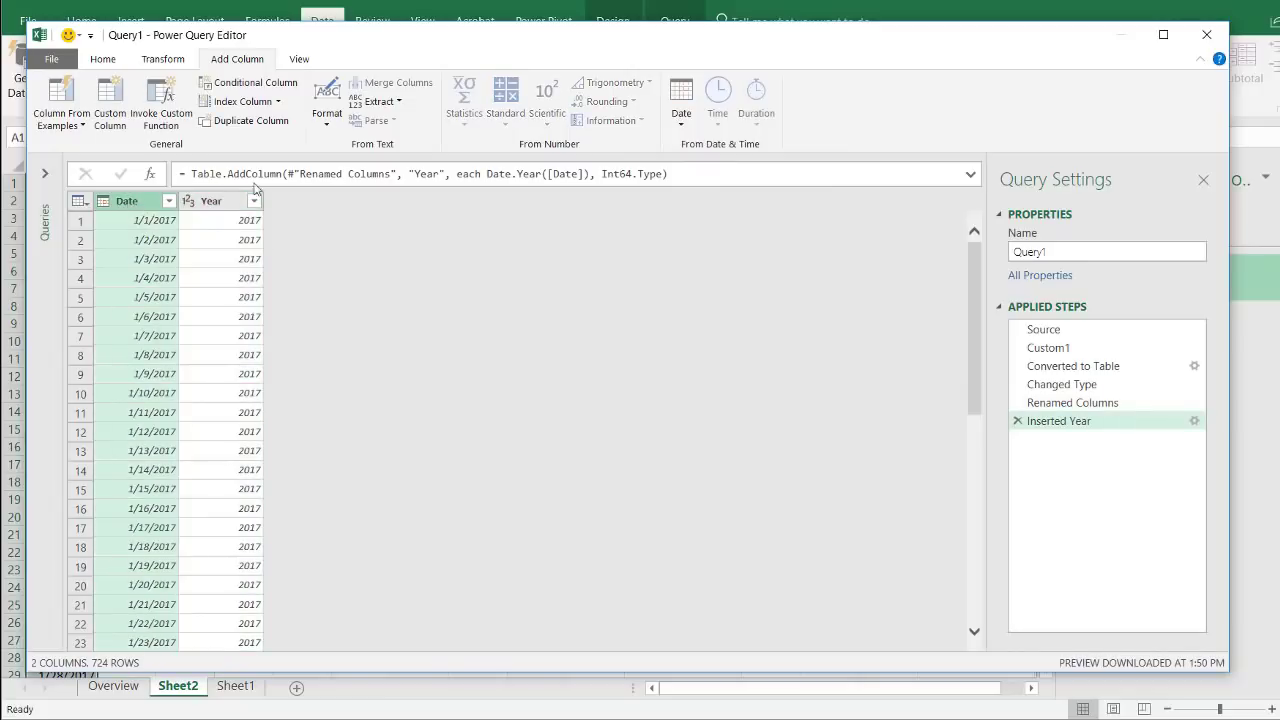
{"action": "left_click", "coordinate": [681, 124]}
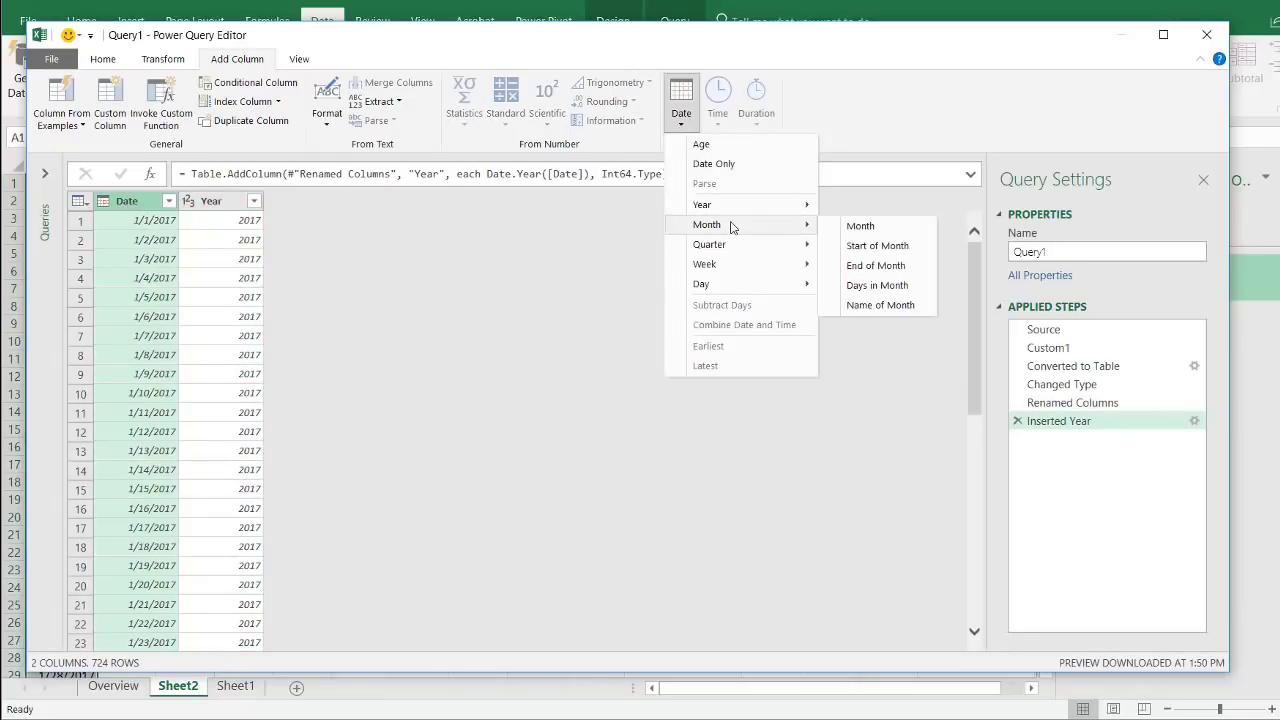
{"action": "mouse_move", "coordinate": [806, 248]}
{"action": "left_click", "coordinate": [878, 246]}
- Add a Month number column and a Month Name column derived from the Date column
{"action": "left_click", "coordinate": [135, 205]}
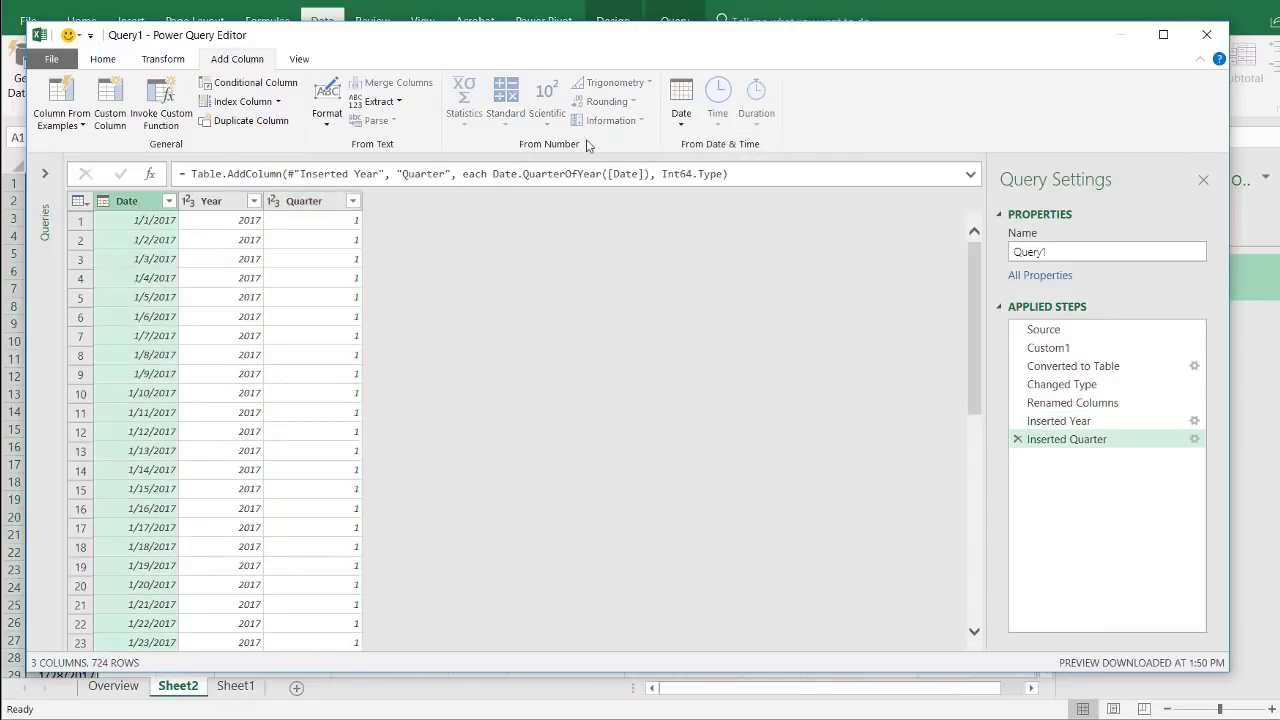
{"action": "left_click", "coordinate": [680, 128]}
{"action": "mouse_move", "coordinate": [772, 222]}
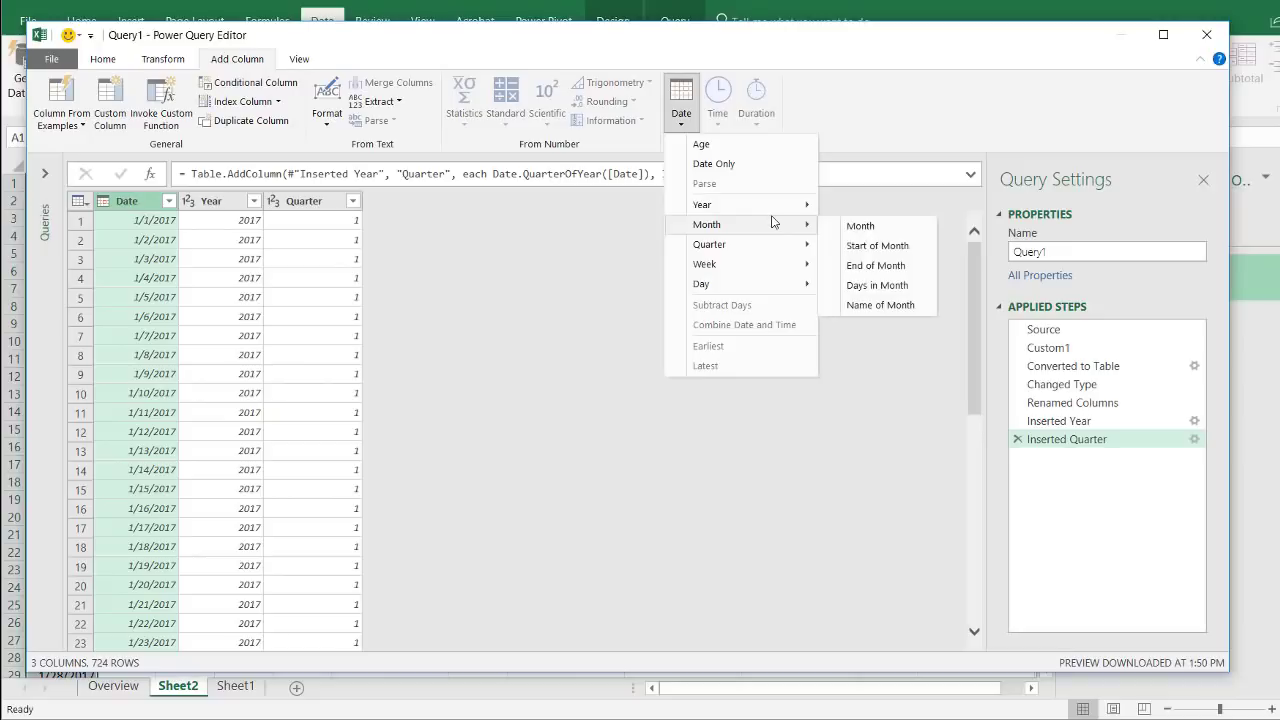
{"action": "left_click", "coordinate": [860, 226]}
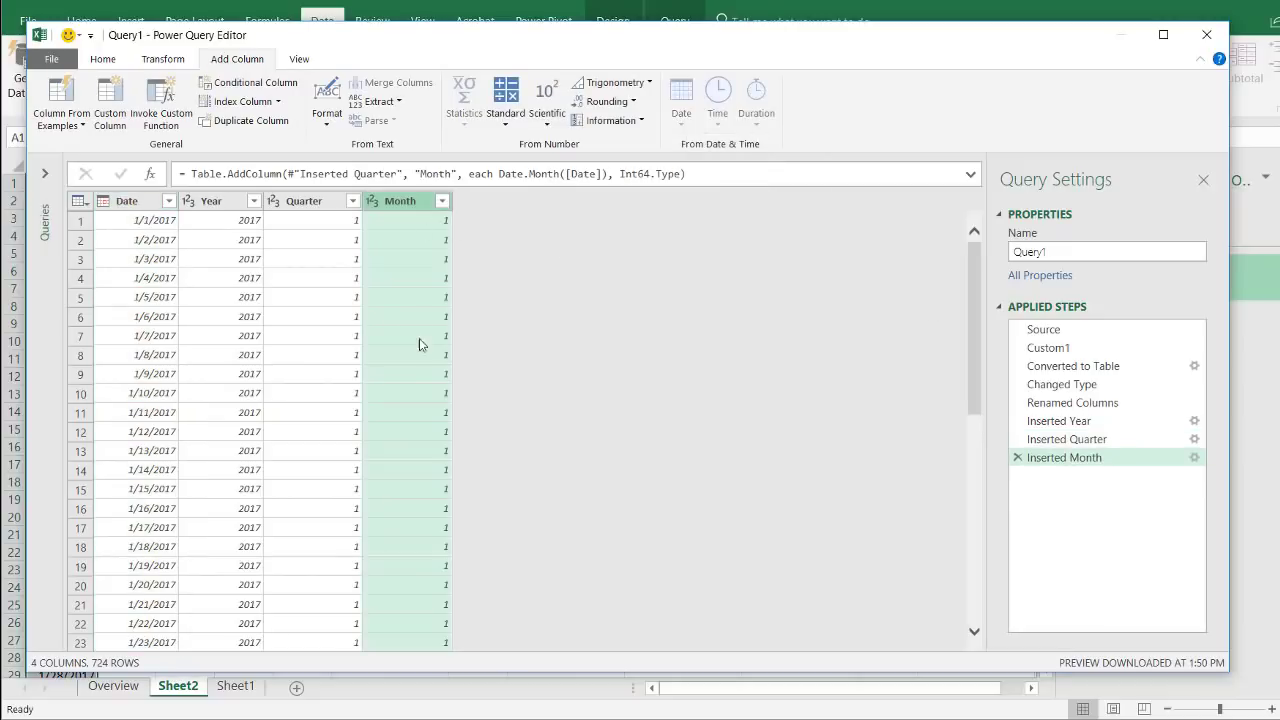
{"action": "left_click", "coordinate": [130, 205]}
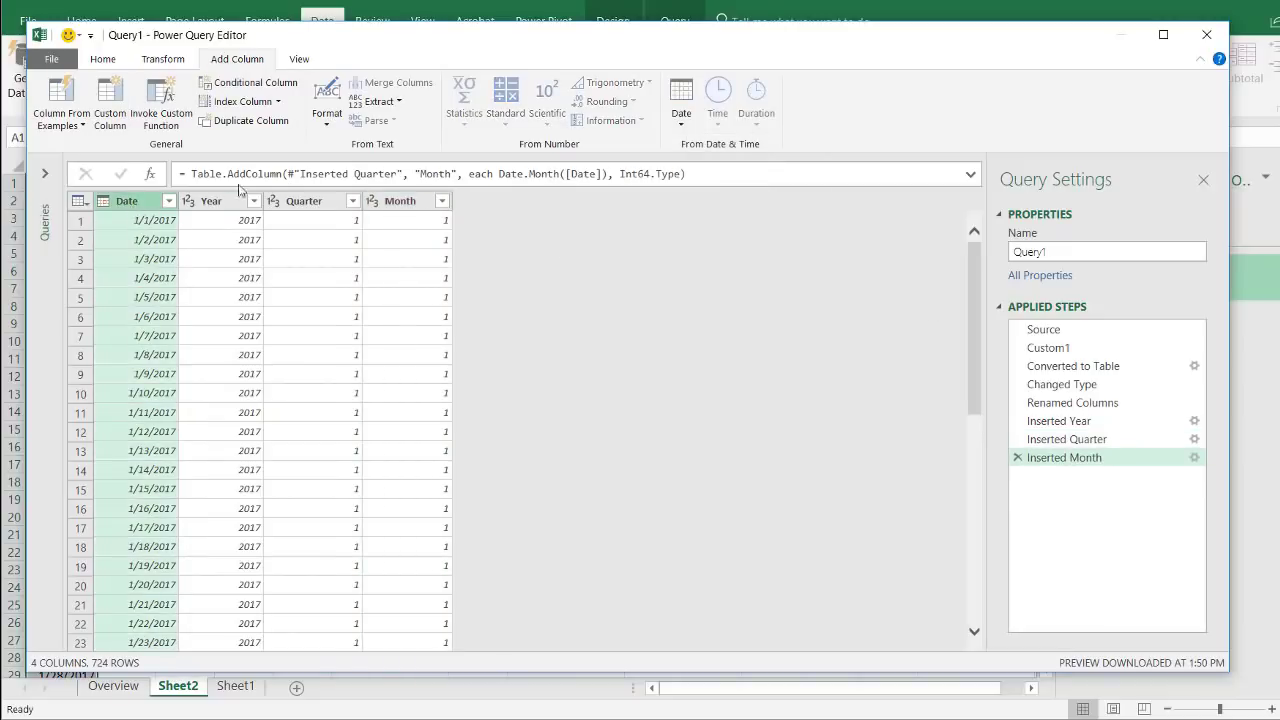
{"action": "left_click", "coordinate": [683, 120]}
{"action": "mouse_move", "coordinate": [770, 226]}
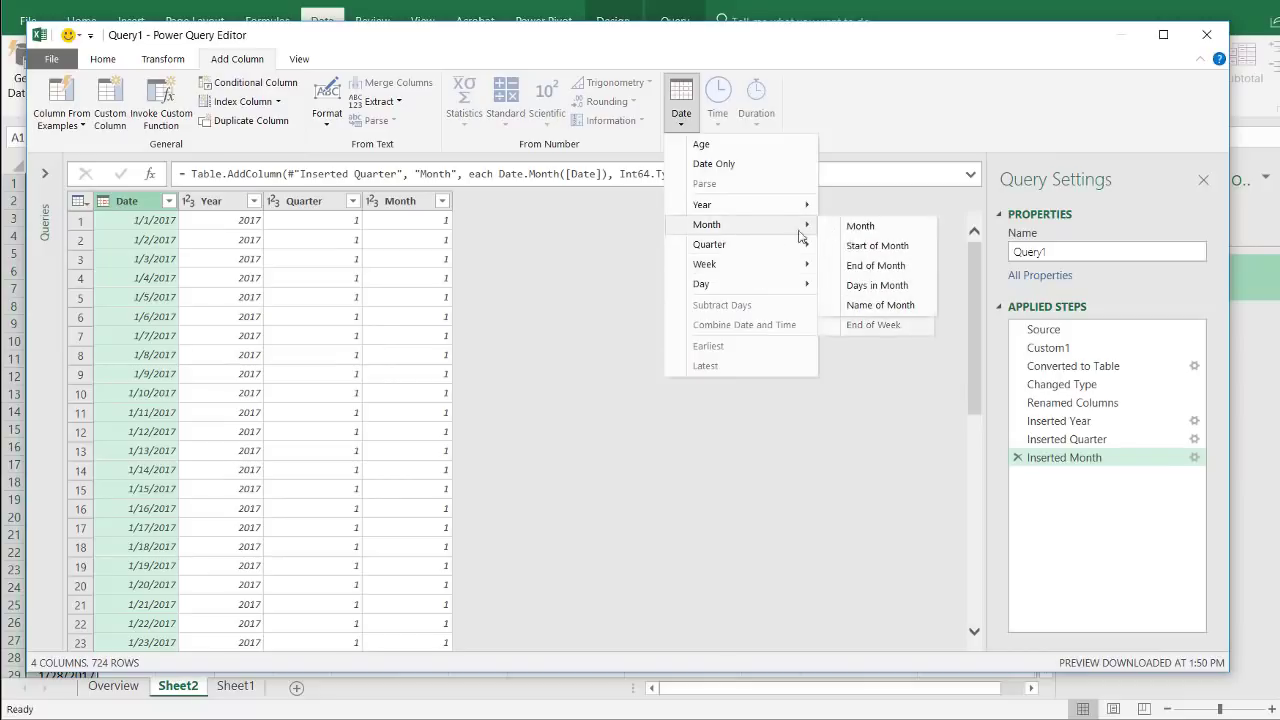
{"action": "left_click", "coordinate": [880, 305]}
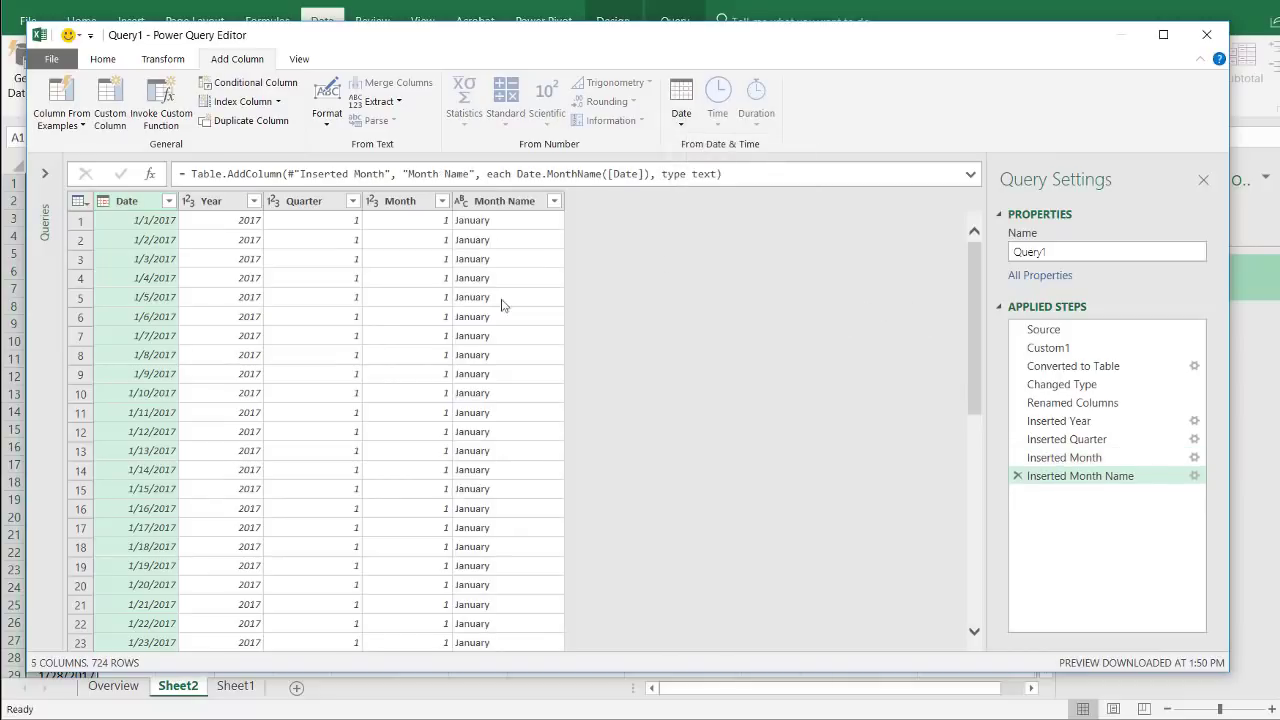
- Add a Day number column and a Day Name column derived from the Date column
{"action": "left_click", "coordinate": [681, 100]}
{"action": "mouse_move", "coordinate": [785, 285]}
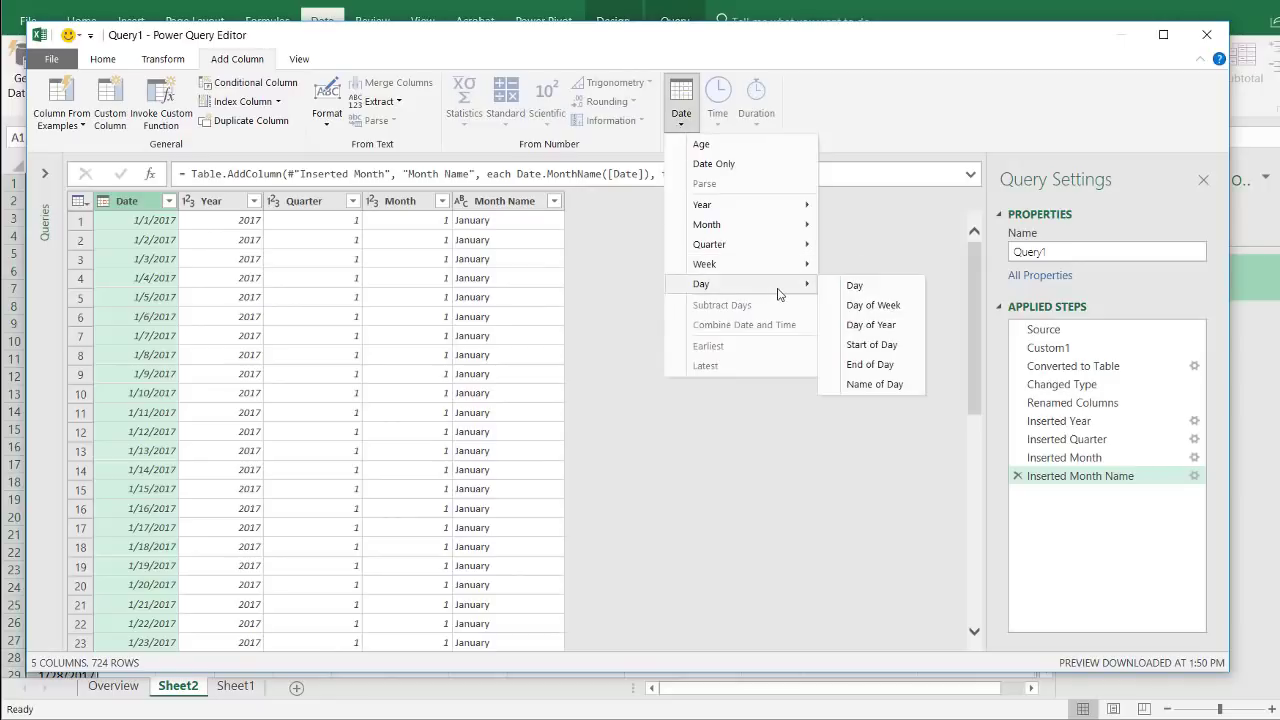
{"action": "left_click", "coordinate": [860, 286]}
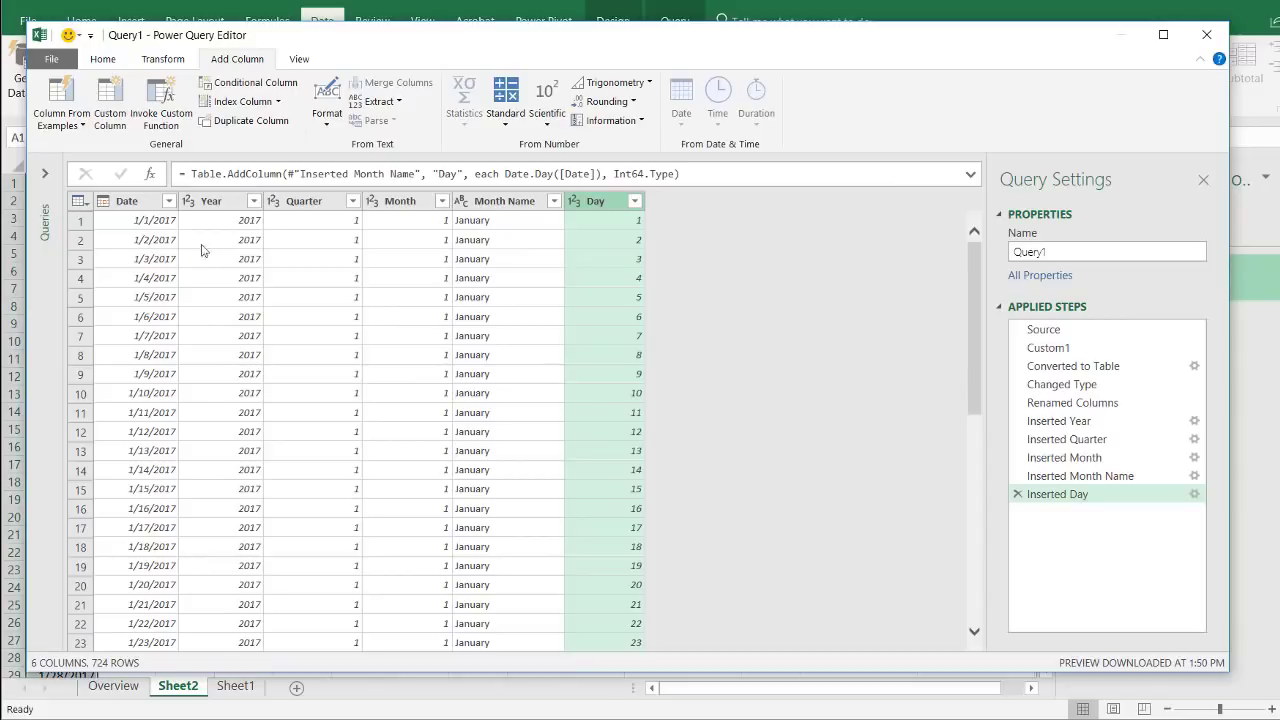
{"action": "left_click", "coordinate": [126, 203]}
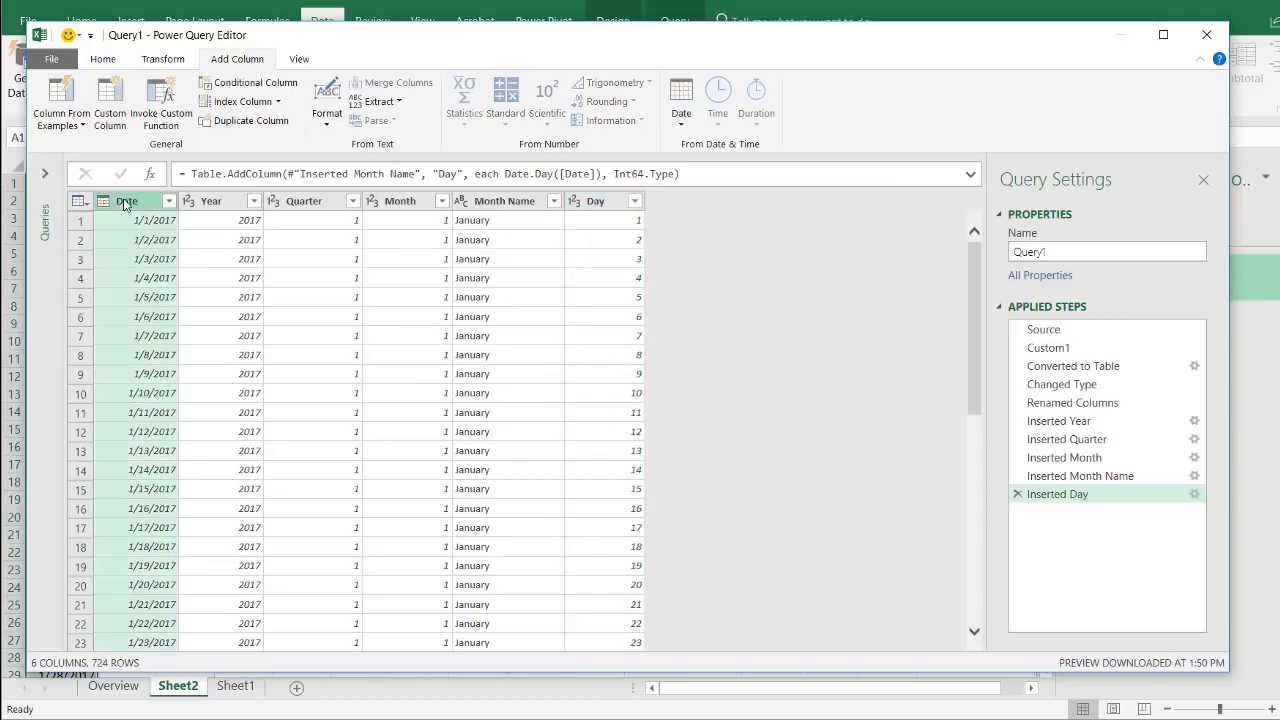
{"action": "left_click", "coordinate": [695, 126]}
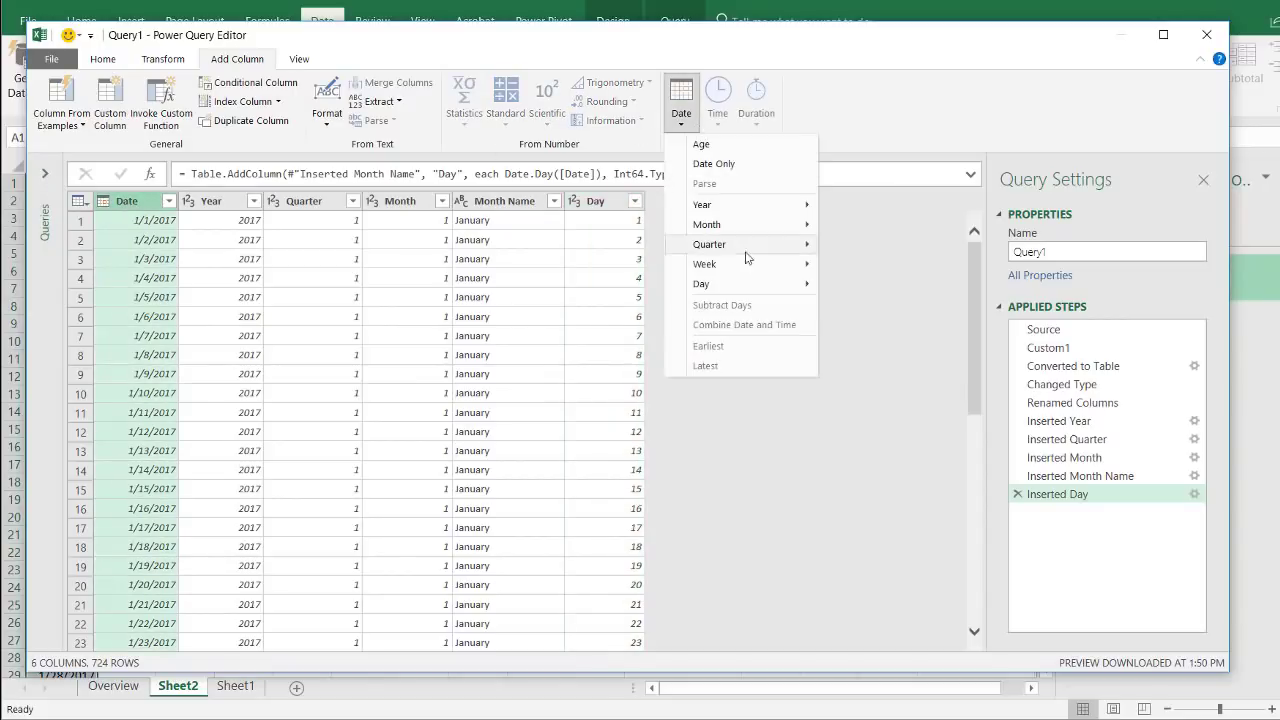
{"action": "mouse_move", "coordinate": [772, 290]}
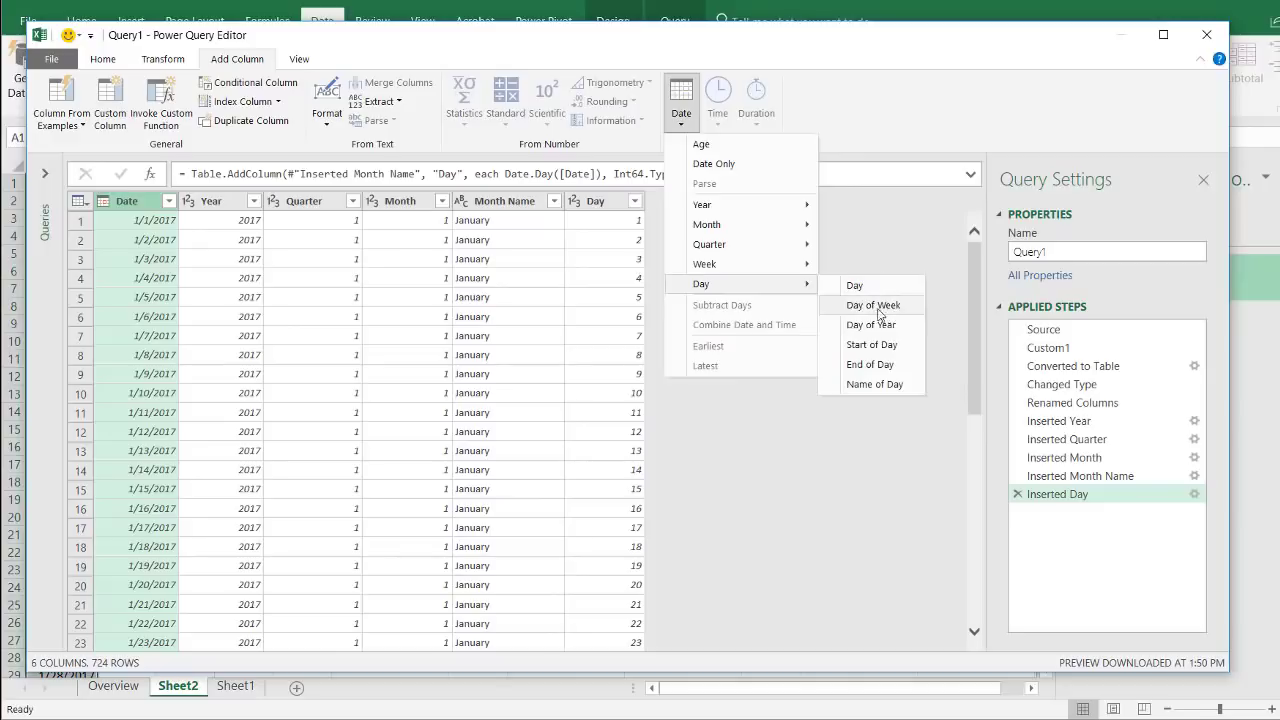
{"action": "left_click", "coordinate": [891, 383]}
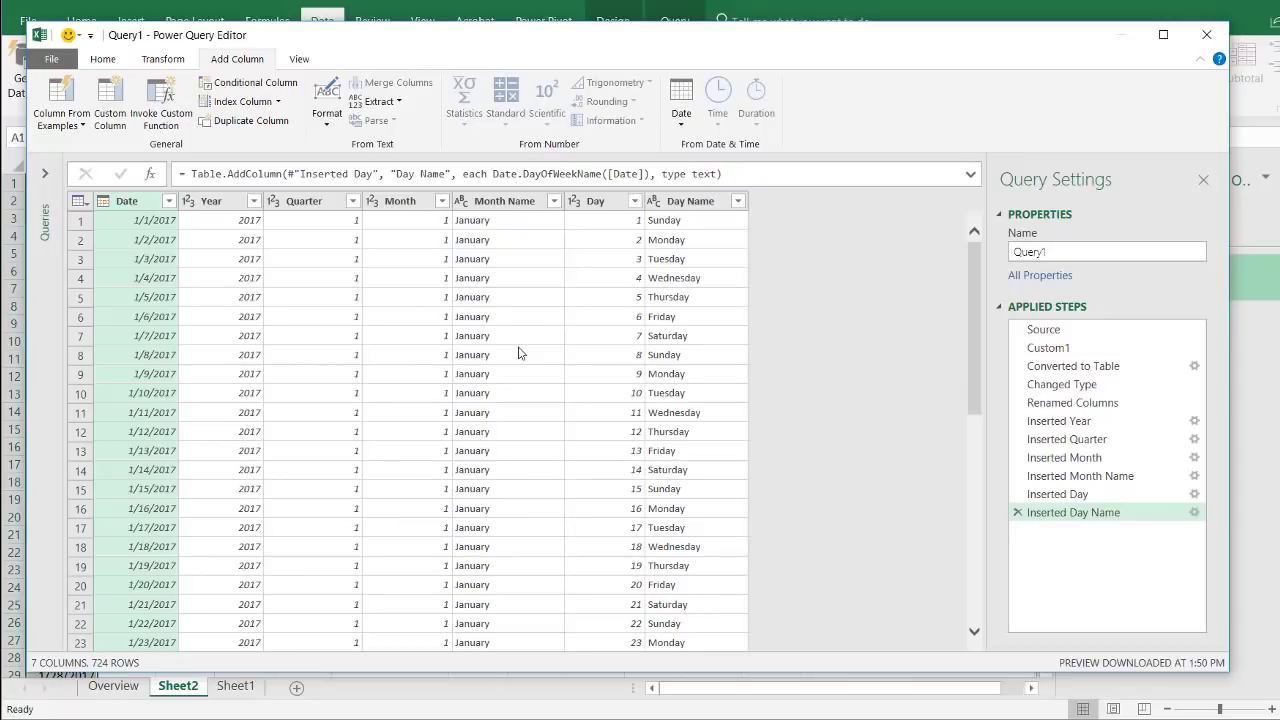
- Close the query editor, load the expanded calendar table into Sheet2, and check its last and first rows
{"action": "left_click", "coordinate": [108, 62]}
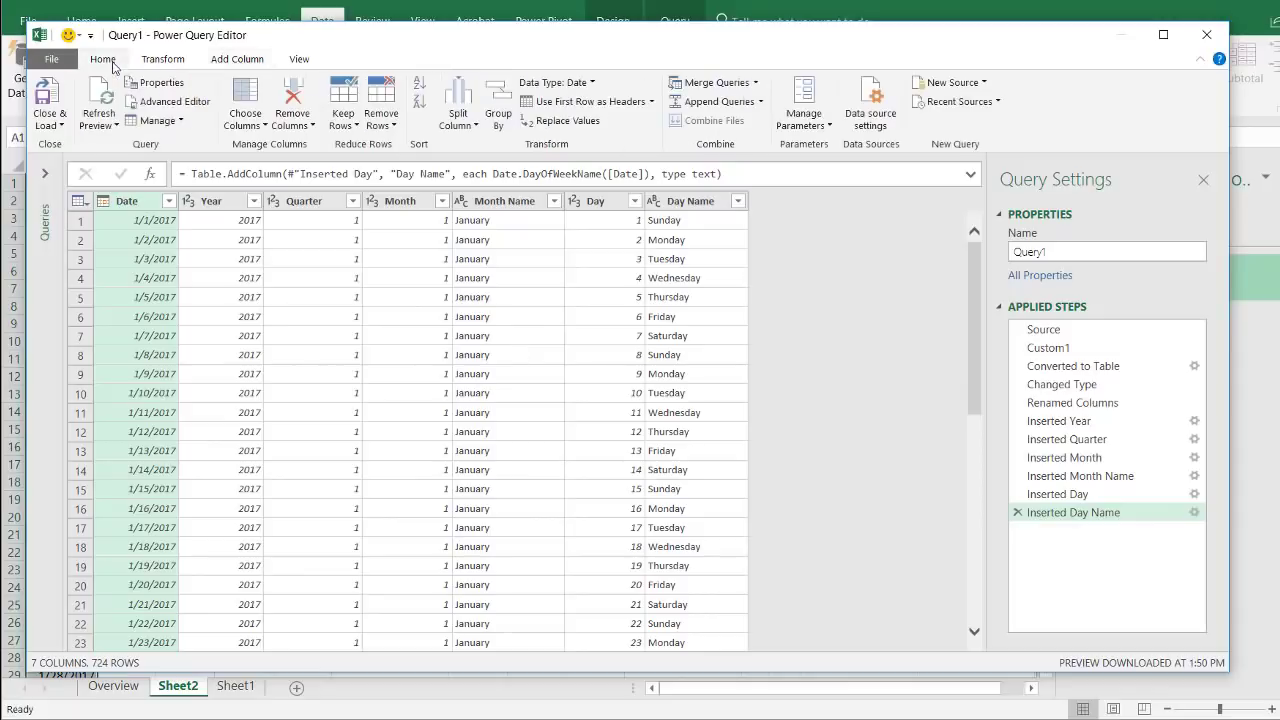
{"action": "left_click", "coordinate": [47, 99]}
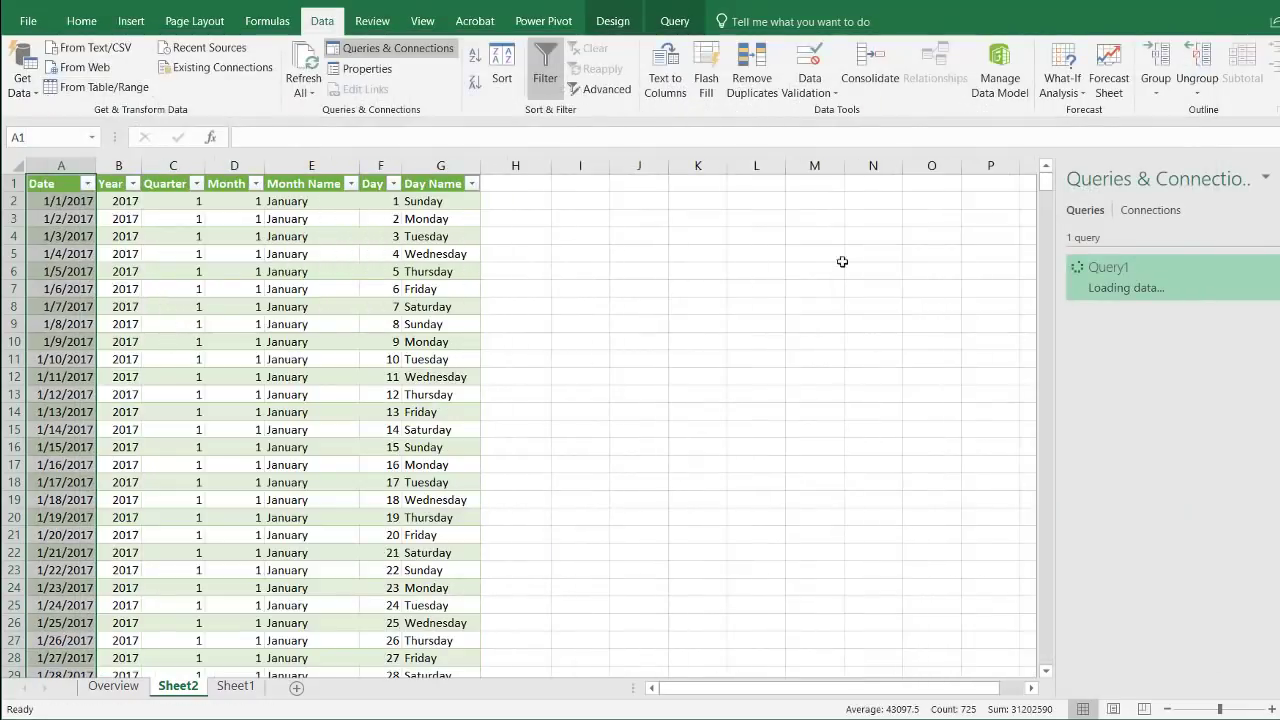
{"action": "left_click_drag", "start_coordinate": [1046, 182], "coordinate": [1043, 688]}
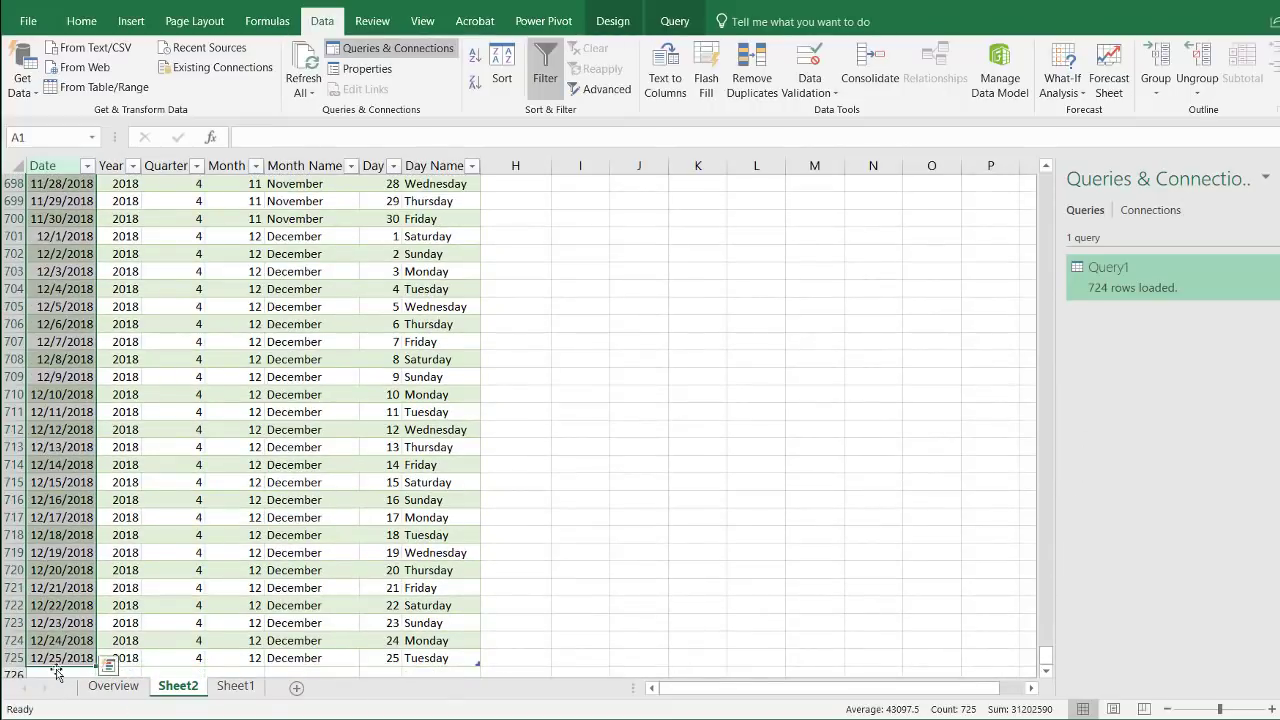
{"action": "left_click_drag", "start_coordinate": [1047, 665], "coordinate": [1040, 172]}
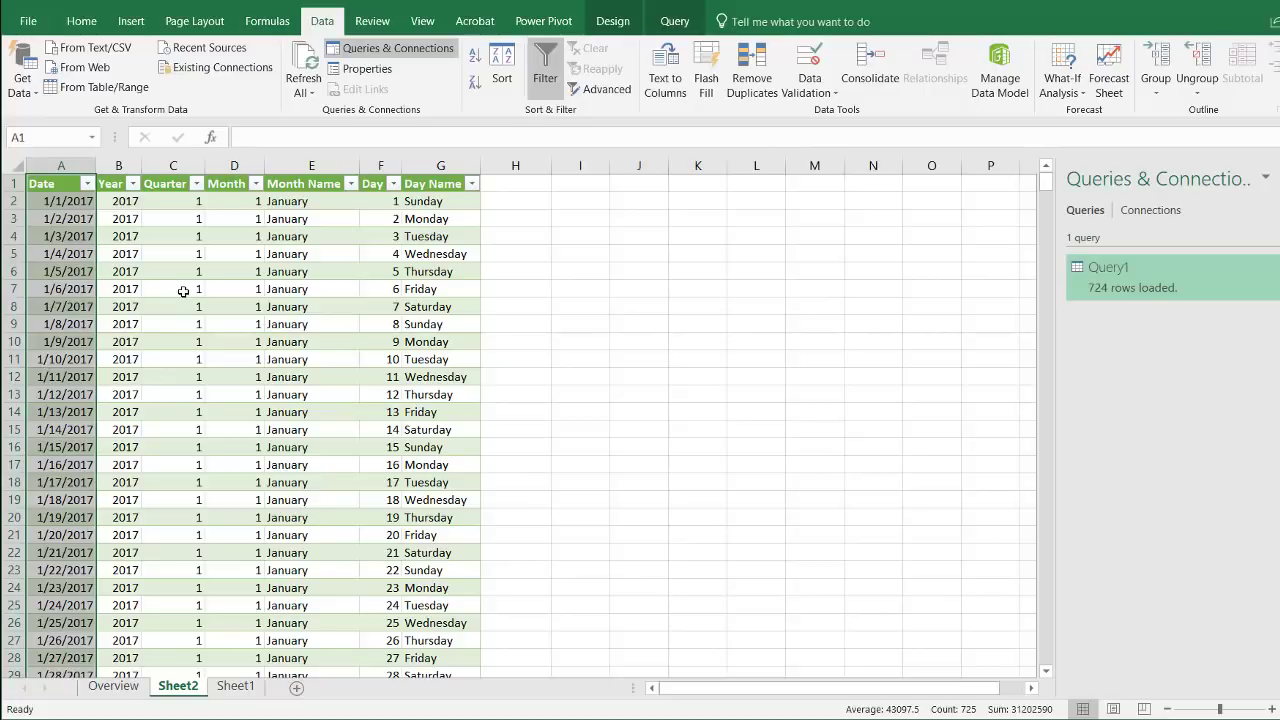
- Check the system calendar's current date and refresh the query to update the end of the date table
{"action": "left_click", "coordinate": [82, 462]}
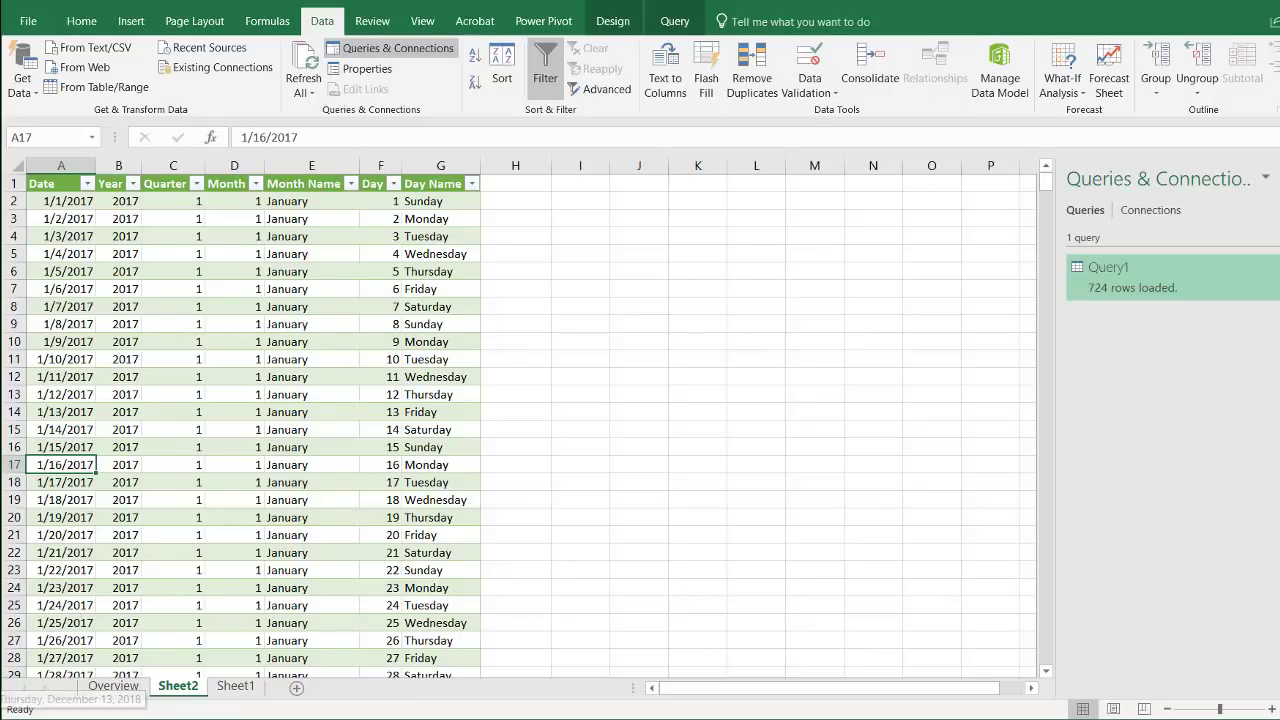
{"action": "left_click", "coordinate": [80, 719]}
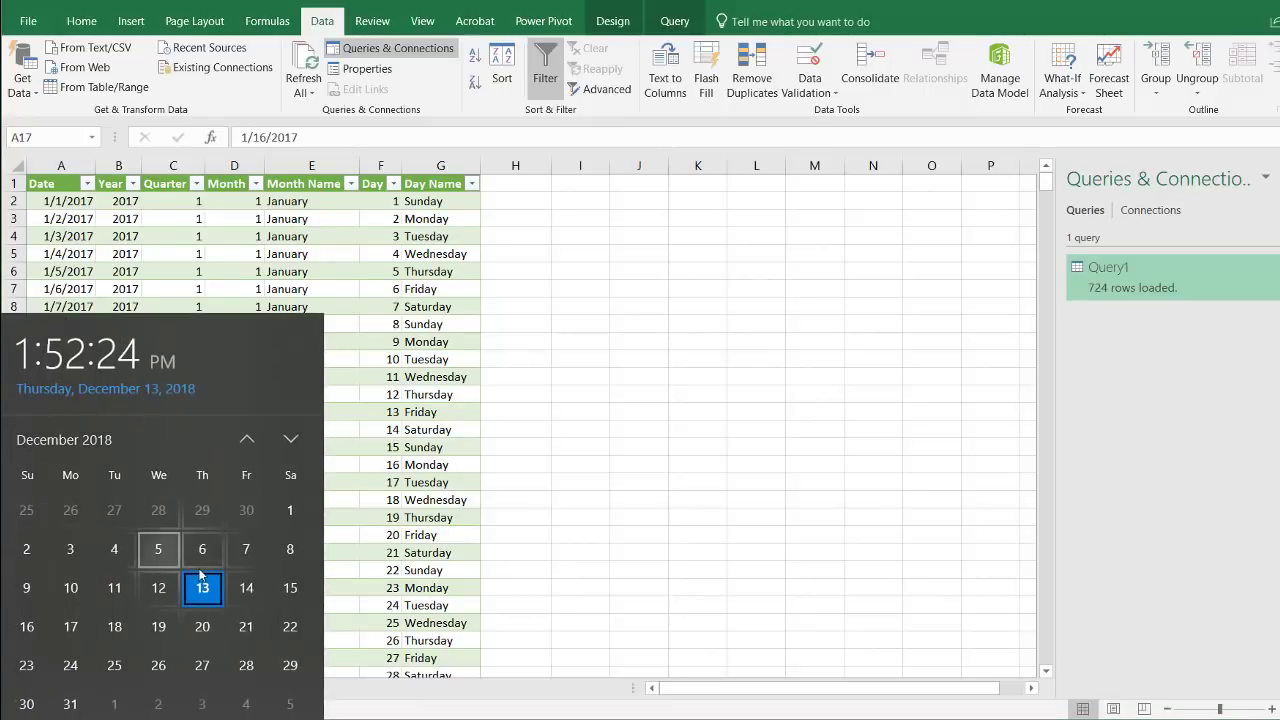
{"action": "left_click", "coordinate": [789, 494]}
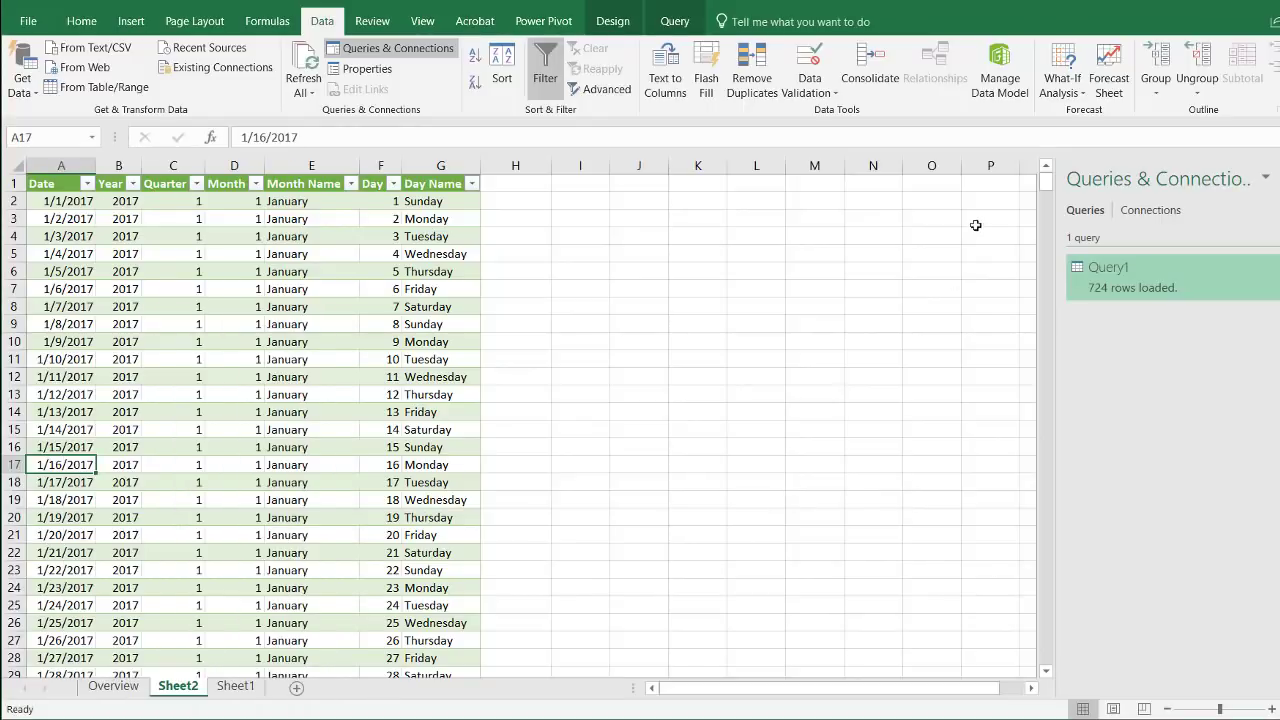
{"action": "left_click_drag", "start_coordinate": [1045, 182], "coordinate": [1043, 680]}
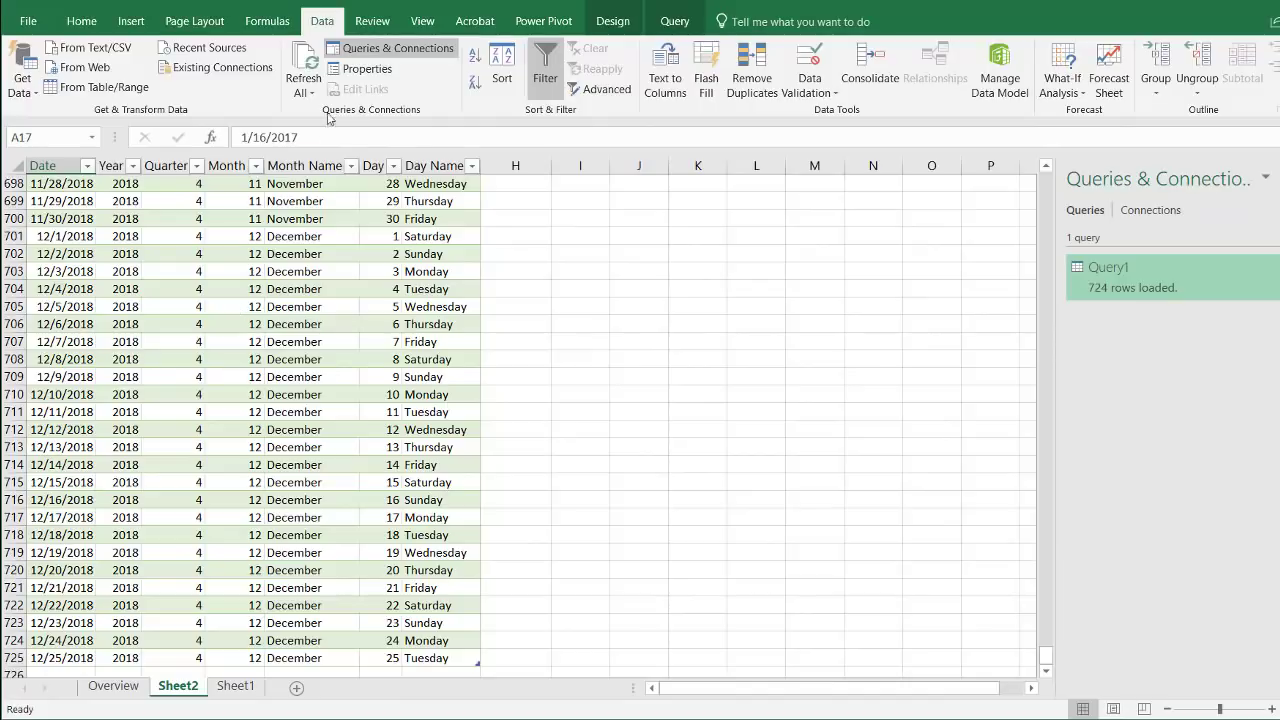
{"action": "left_click", "coordinate": [305, 60]}
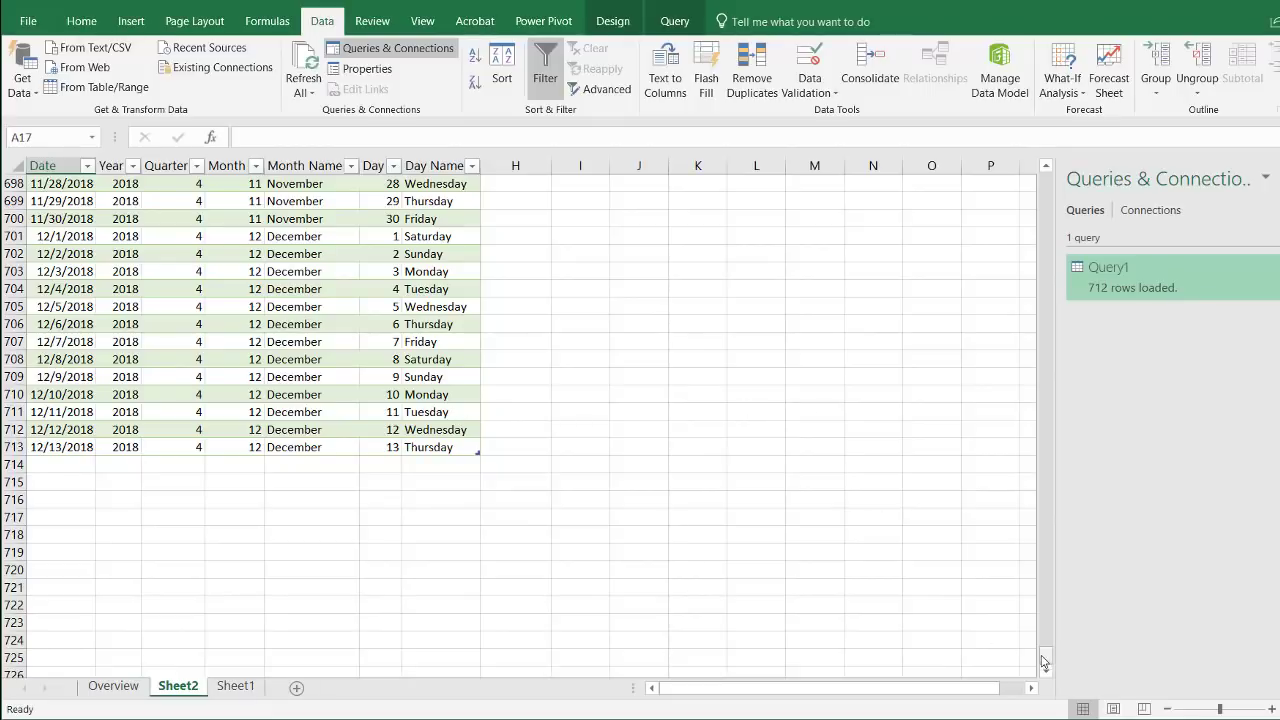
- Reopen Query1 in the query editor and select its Custom1 applied step containing the List.Dates formula
{"action": "left_click_drag", "start_coordinate": [1044, 660], "coordinate": [1044, 180]}
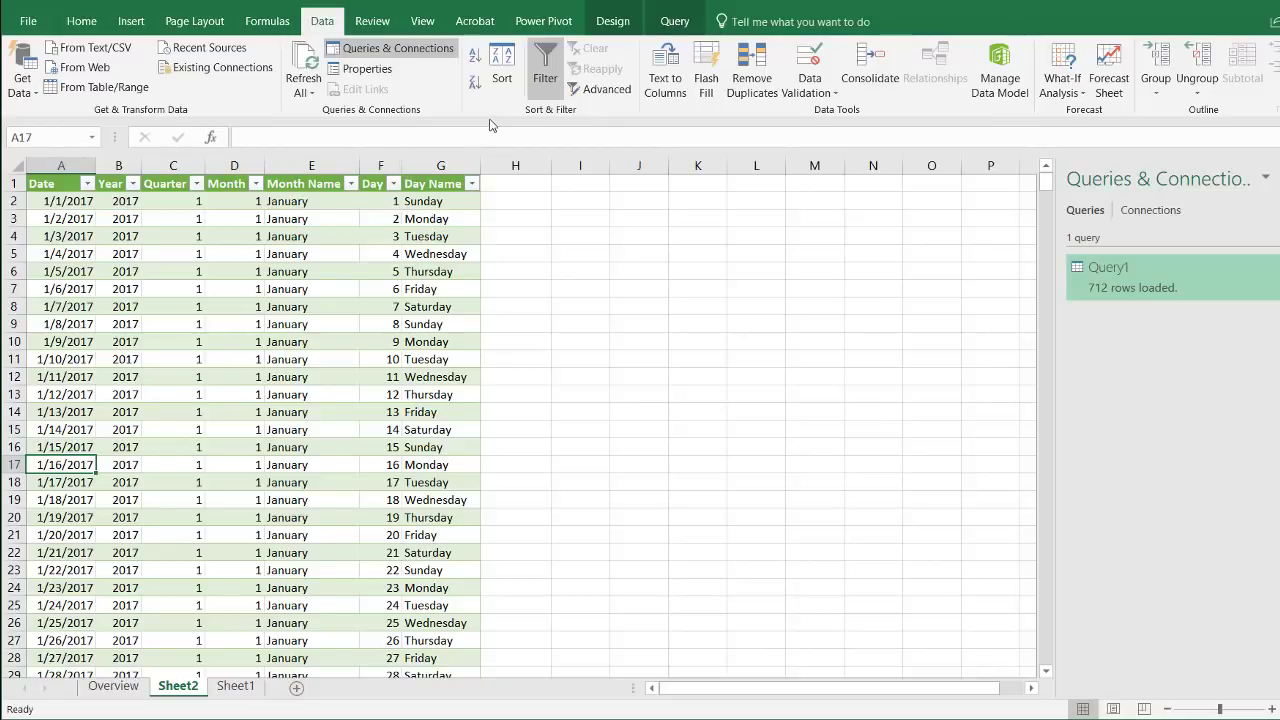
{"action": "right_click", "coordinate": [1094, 283]}
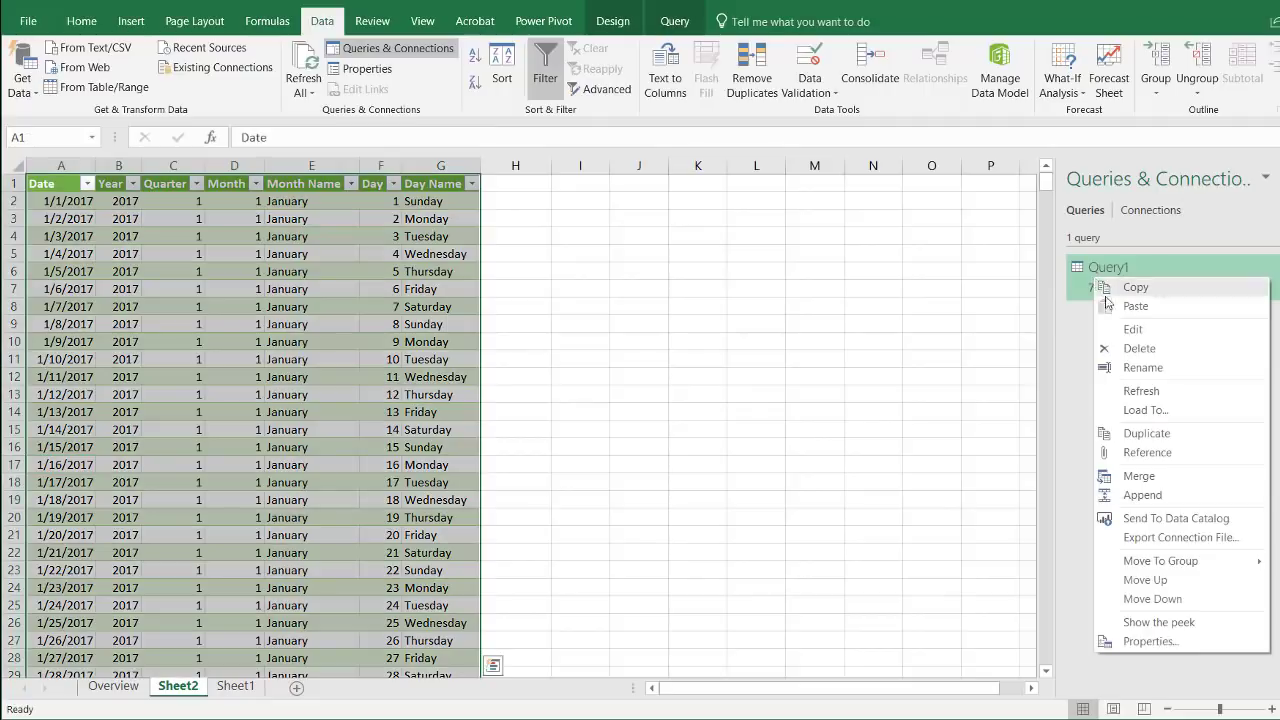
{"action": "left_click", "coordinate": [1134, 332]}
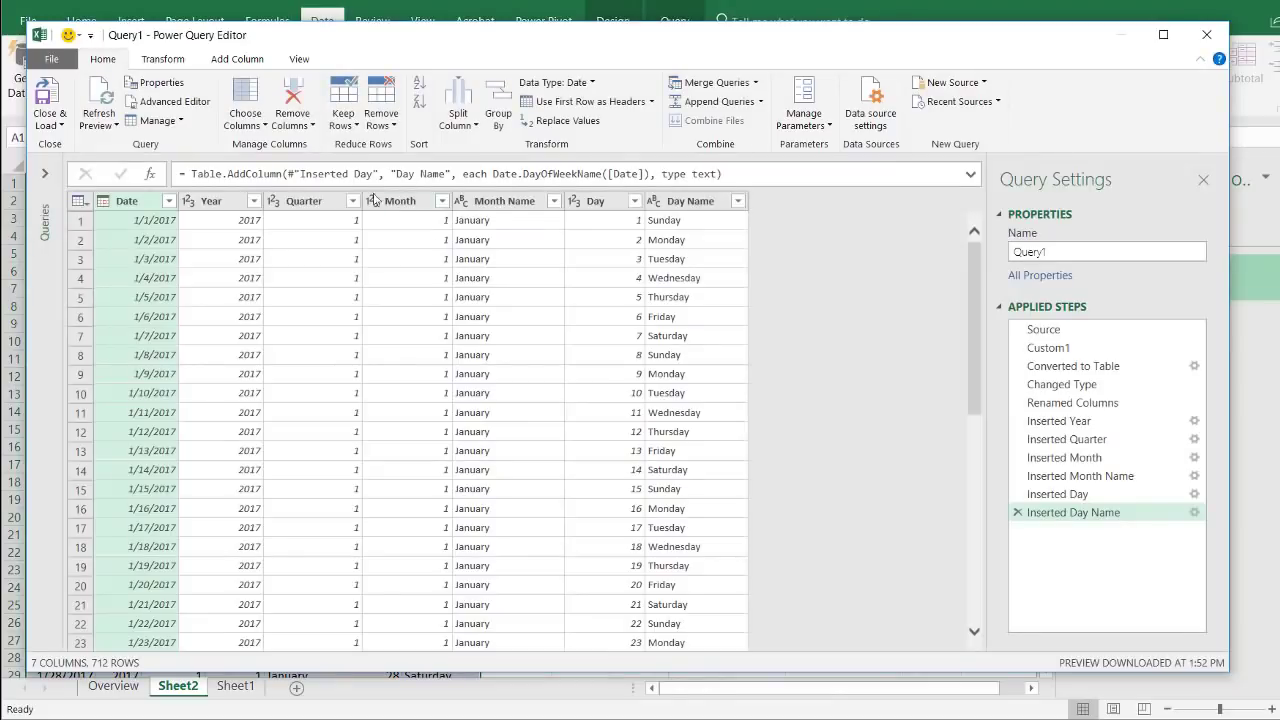
{"action": "left_click", "coordinate": [1052, 348]}
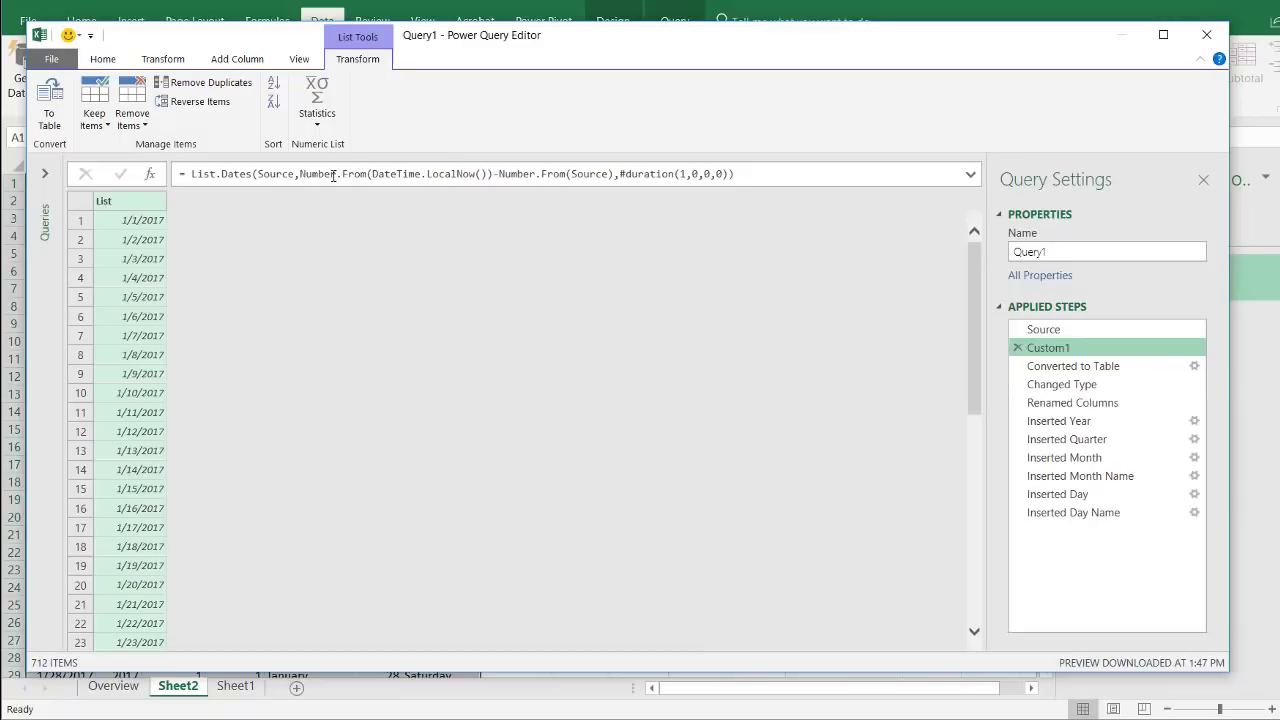
- Wrap DateTime.LocalNow() in Date.EndOfYear( ) within the Custom1 List.Dates formula and commit the formula
{"action": "left_click", "coordinate": [373, 174]}
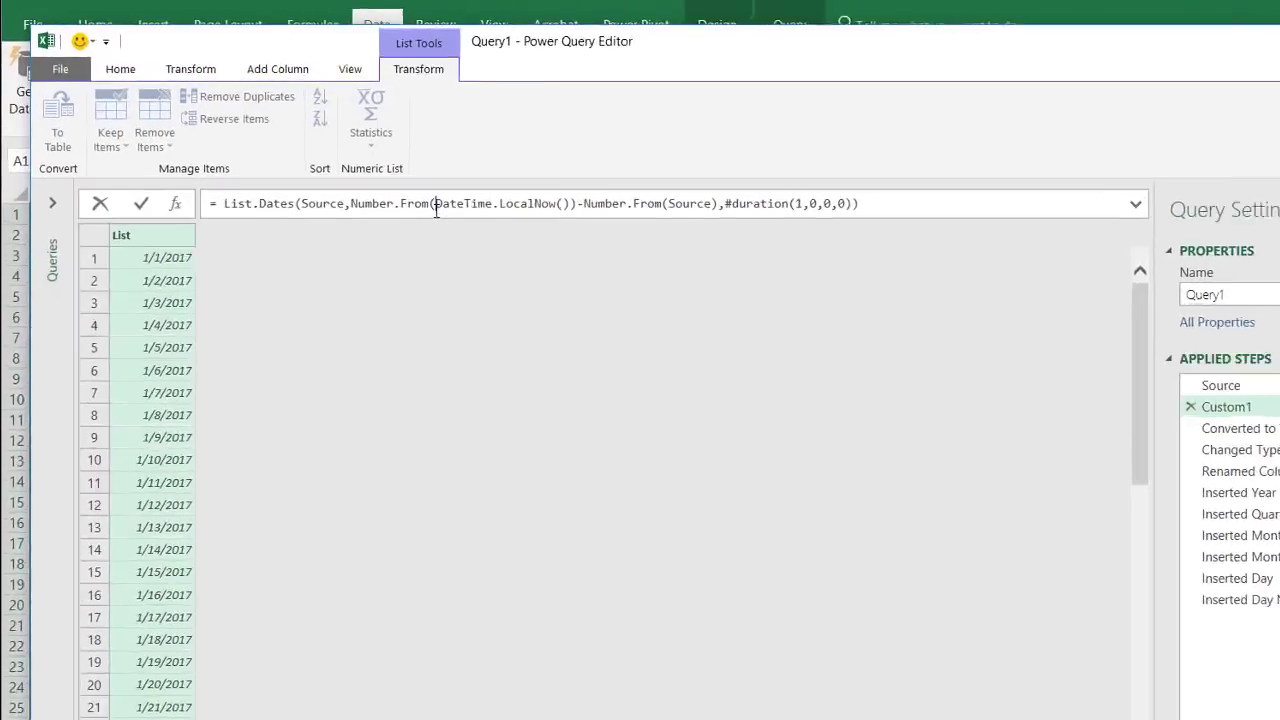
{"action": "type", "text": "Date"}
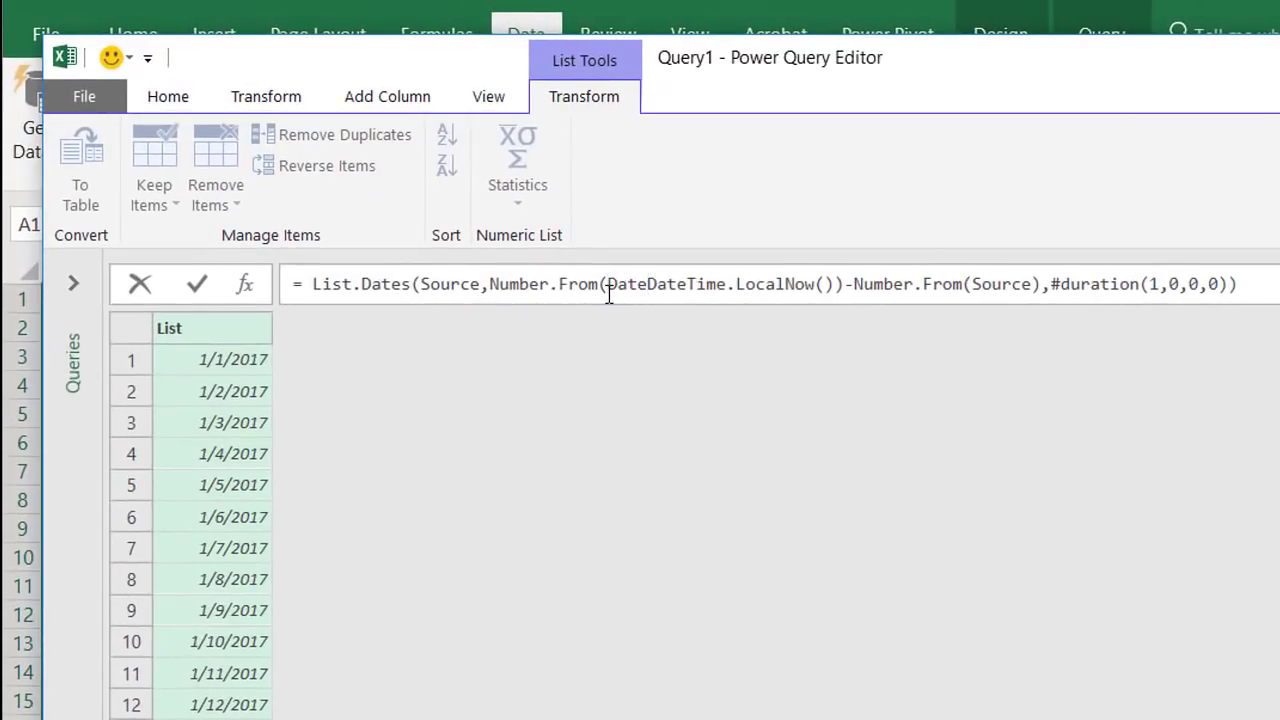
{"action": "type", "text": ".F"}
{"action": "key", "text": "BackSpace"}
{"action": "key", "text": "BackSpace"}
{"action": "type", "text": ".EndOf"}
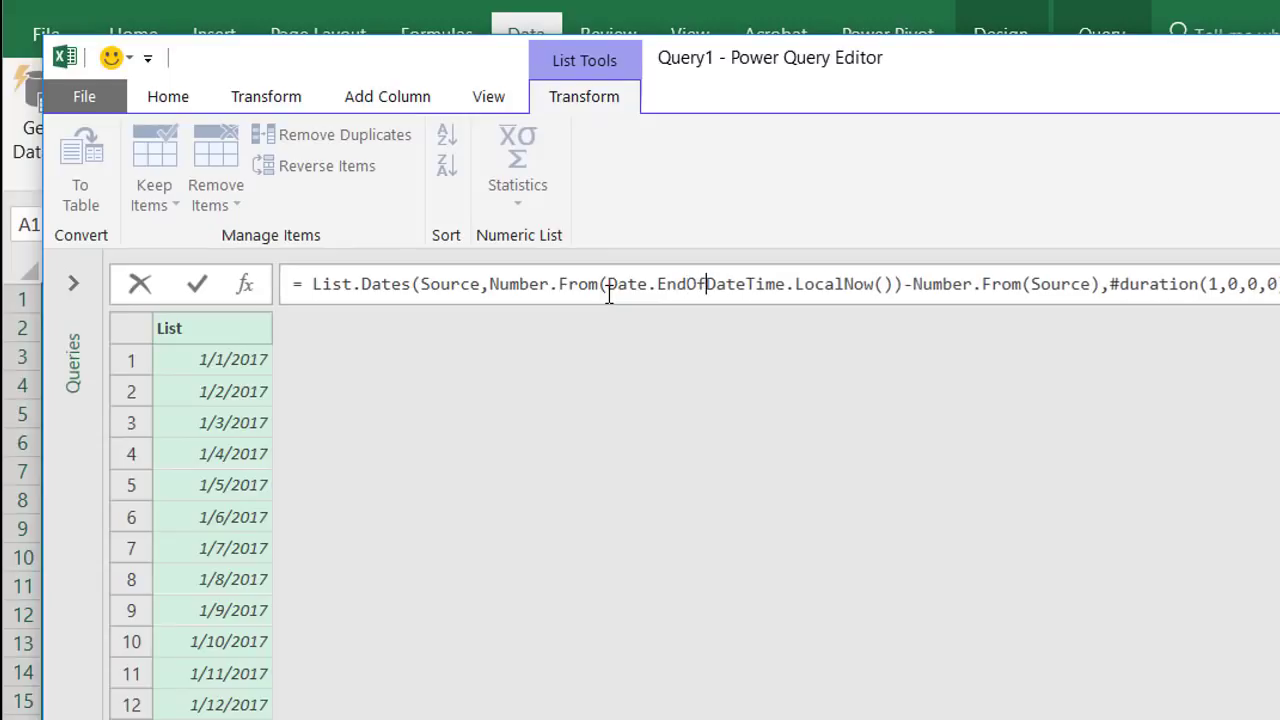
{"action": "type", "text": "Year("}
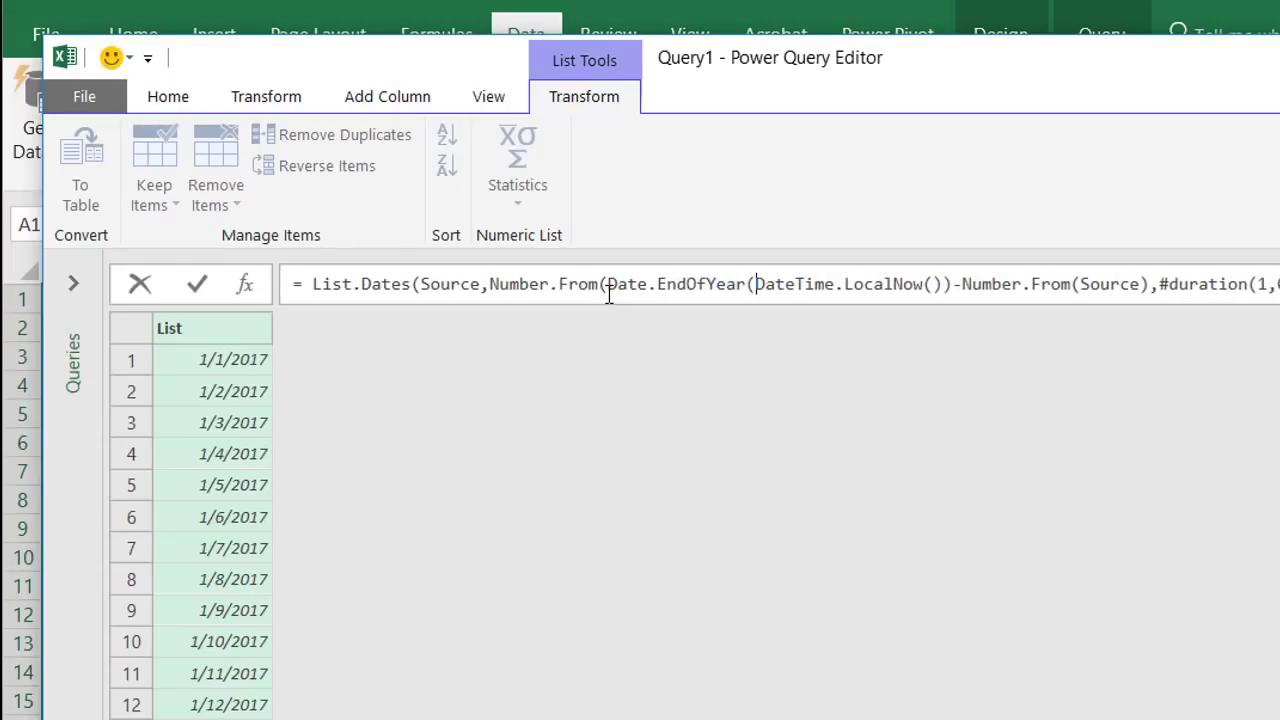
{"action": "left_click", "coordinate": [943, 285]}
{"action": "type", "text": ")"}
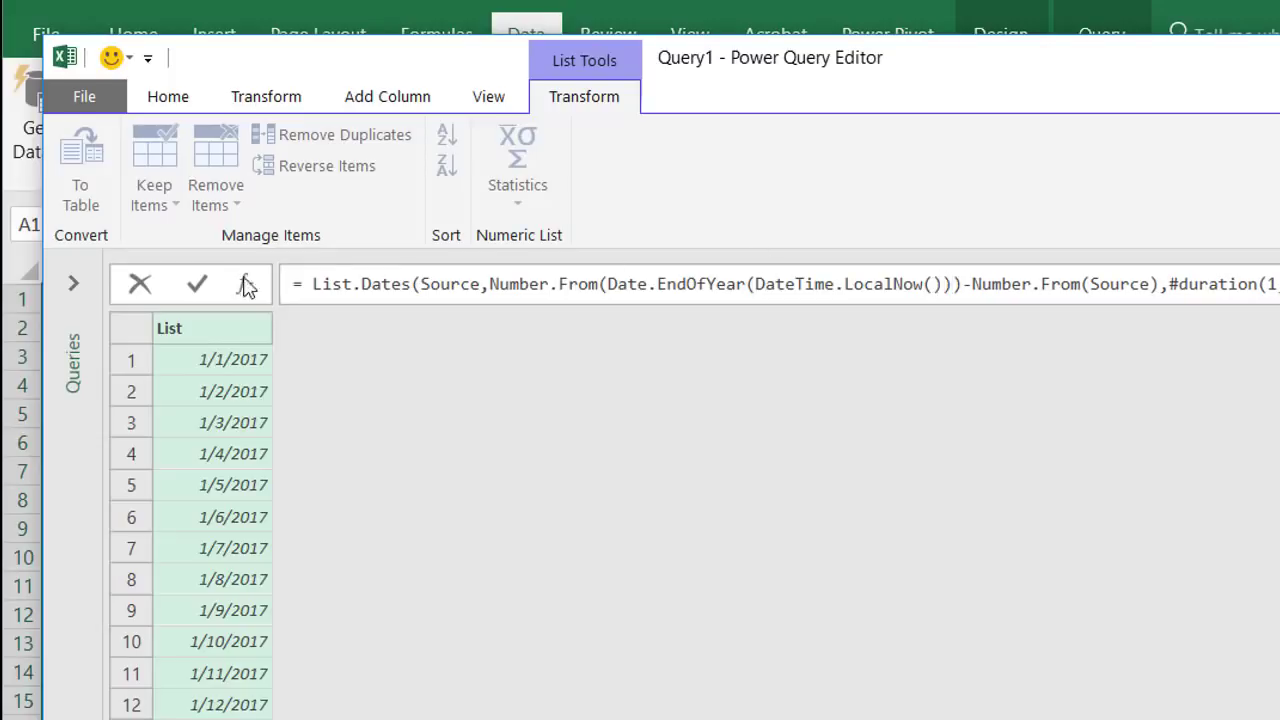
{"action": "left_click", "coordinate": [199, 287]}
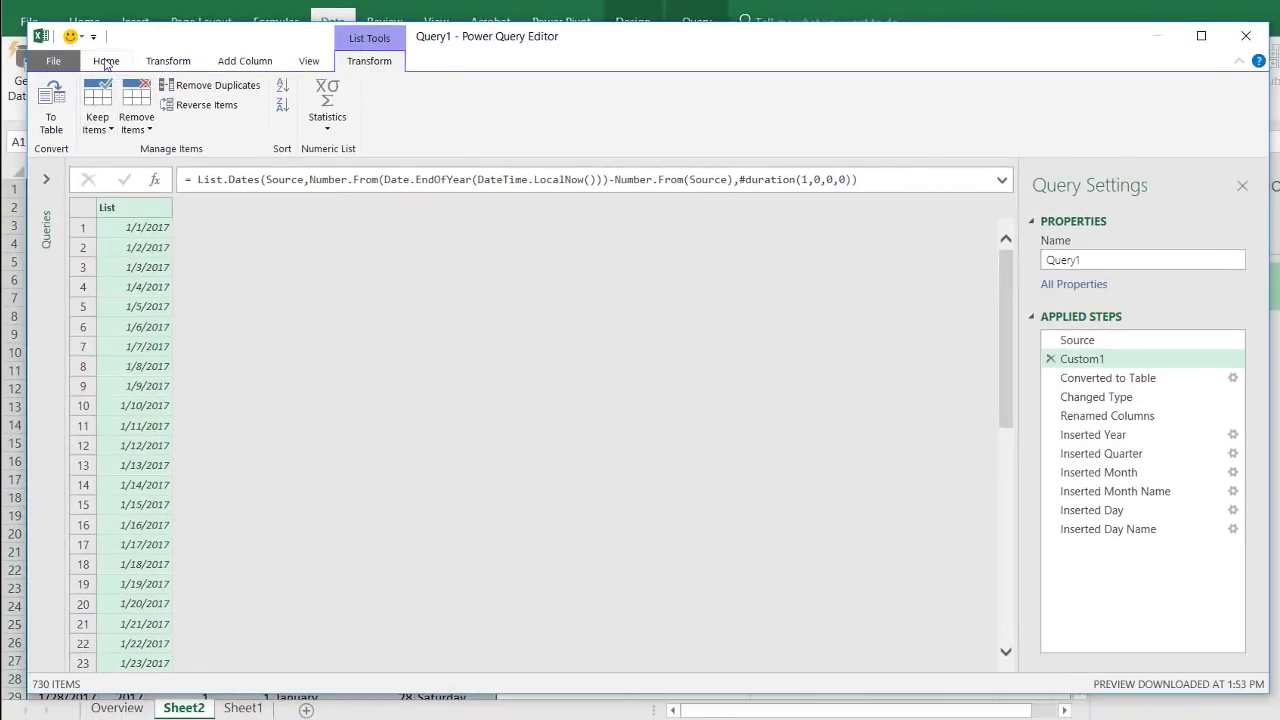
- Close the query editor, load the updated calendar into Sheet2, and check the last date in the Date column
{"action": "left_click", "coordinate": [105, 62]}
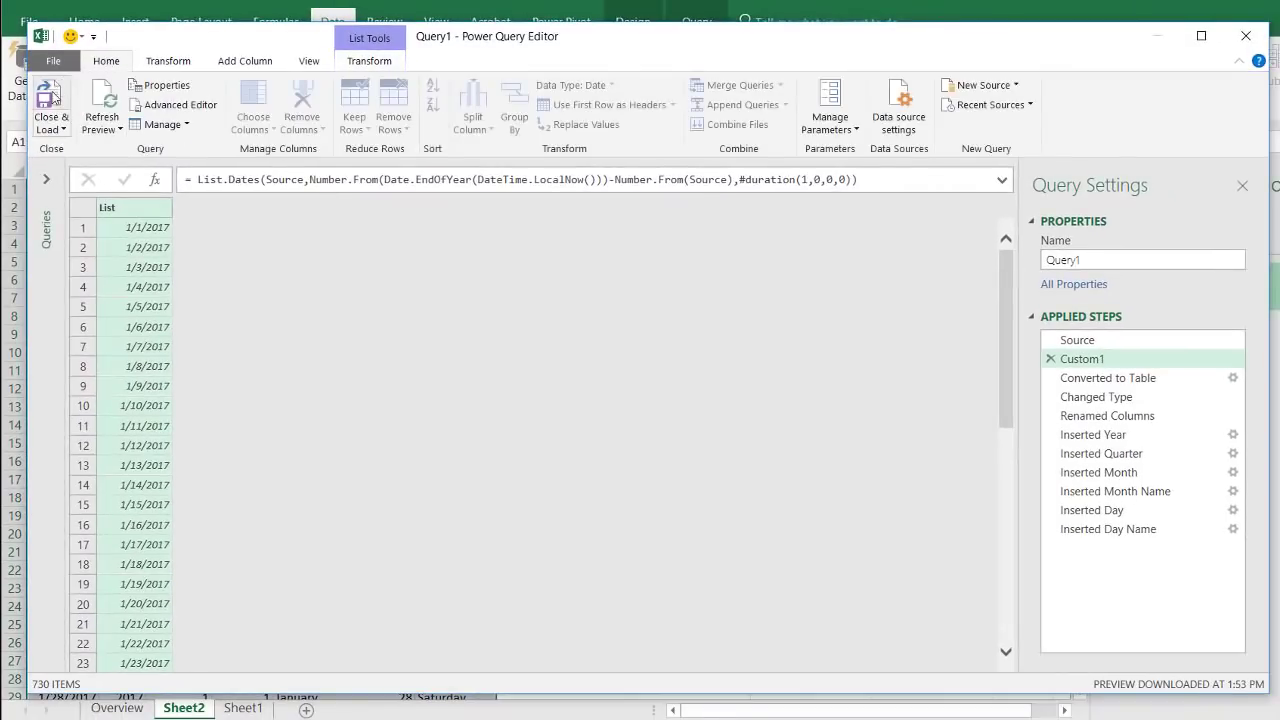
{"action": "left_click", "coordinate": [52, 95]}
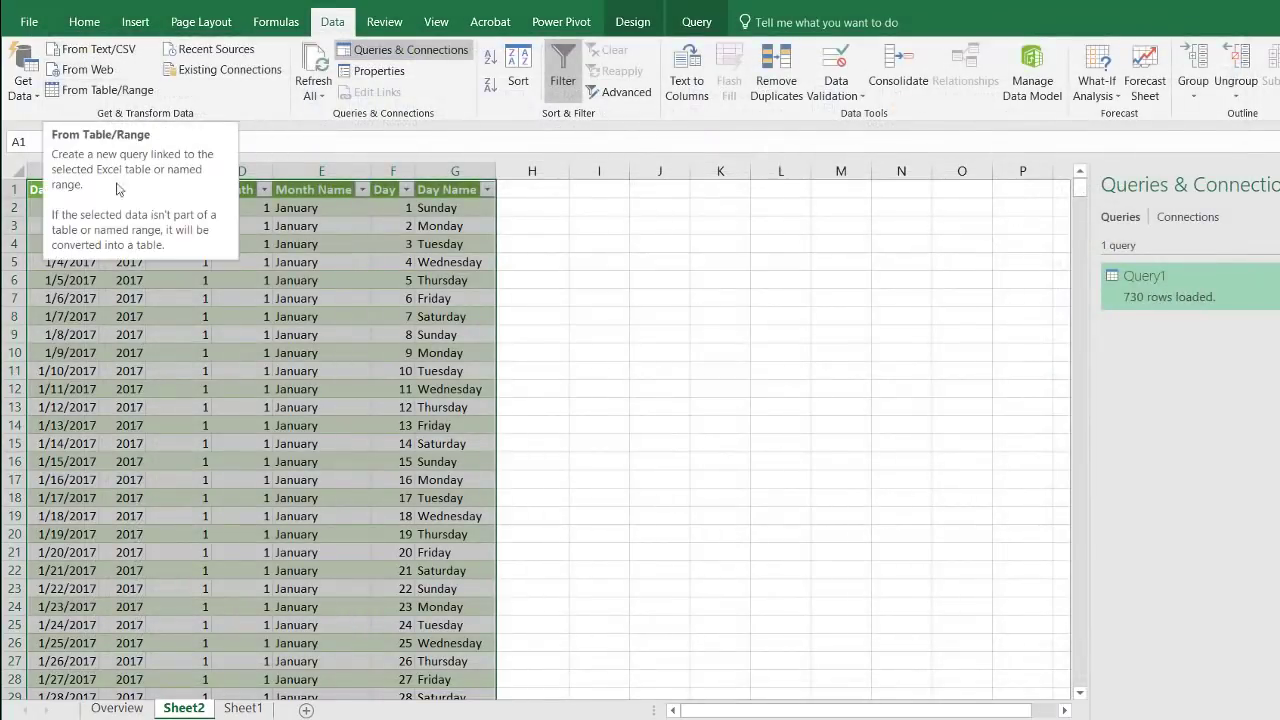
{"action": "left_click", "coordinate": [258, 298]}
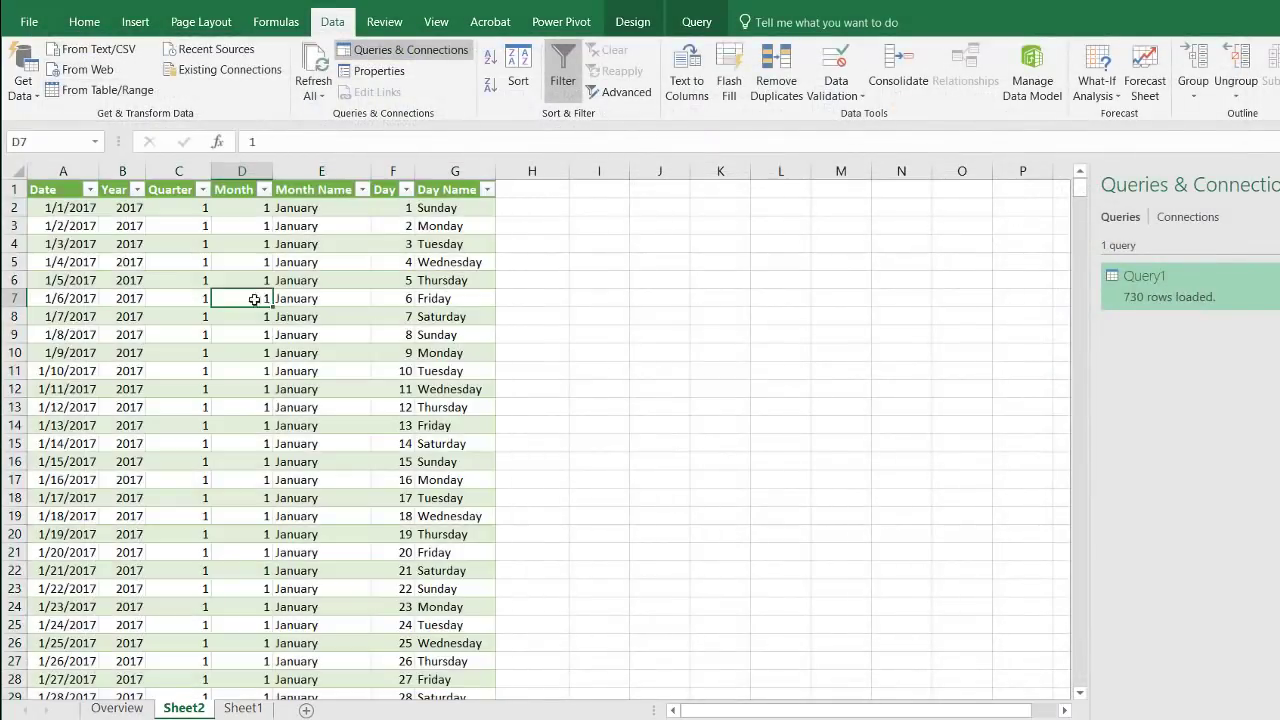
{"action": "left_click", "coordinate": [69, 282]}
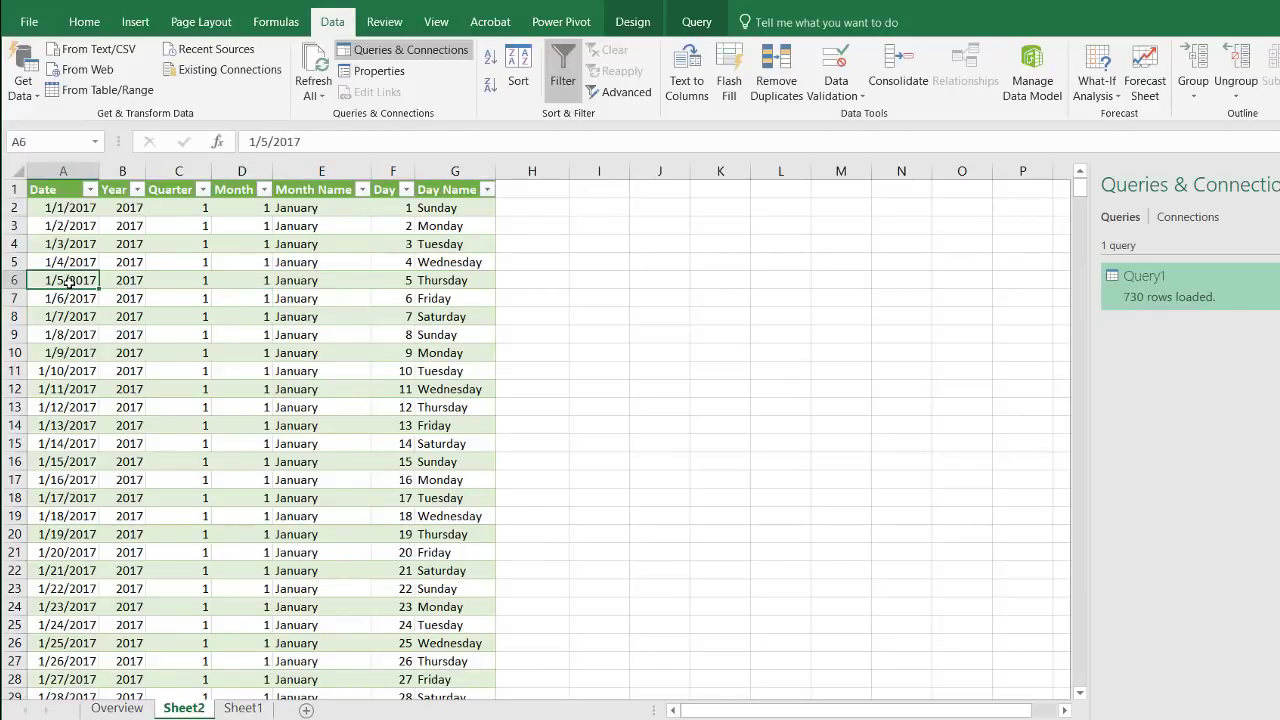
{"action": "key", "text": "ctrl+Down"}
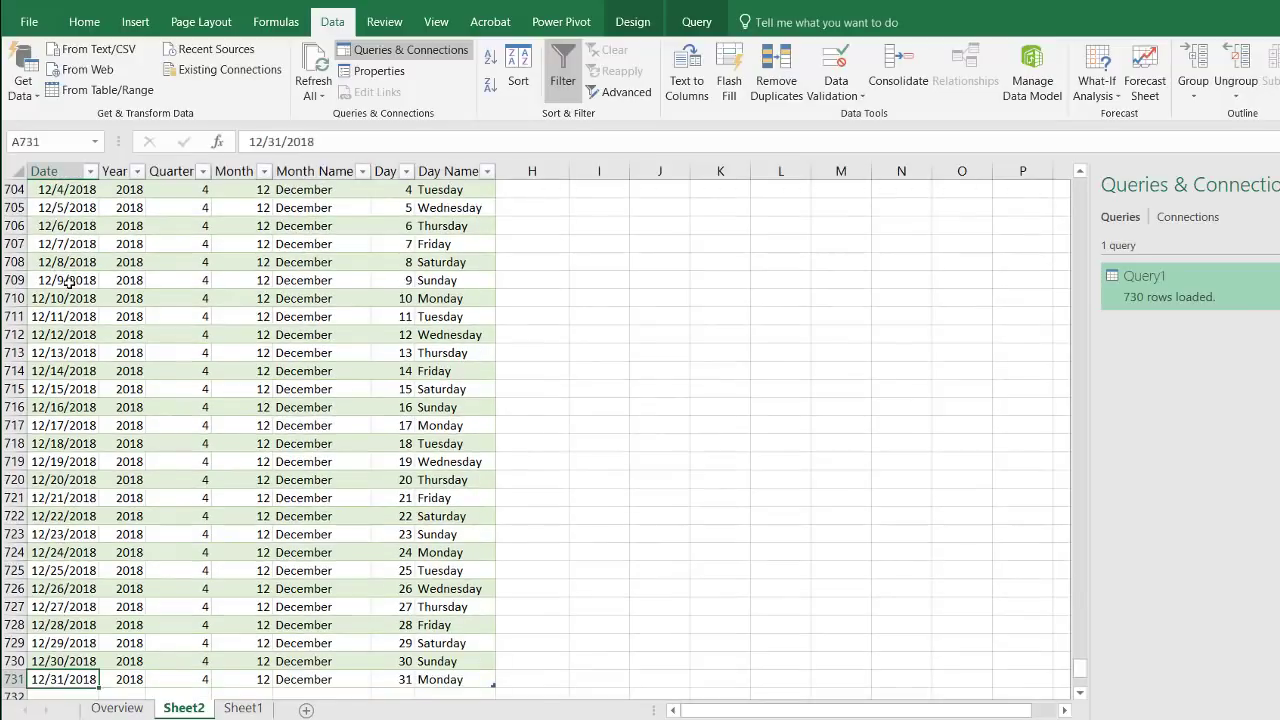